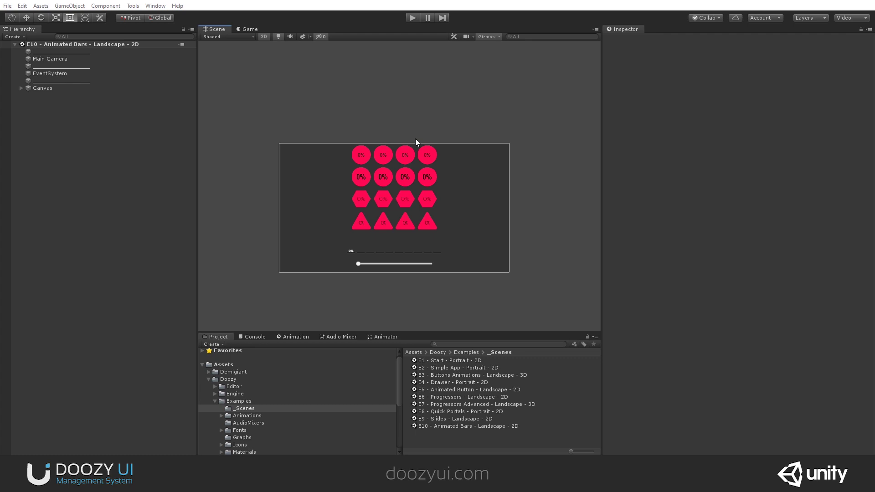
Browse to Doozy > Examples > _Scenes and select the E10 Animated Bars Landscape 2D scene.
click(223, 379)
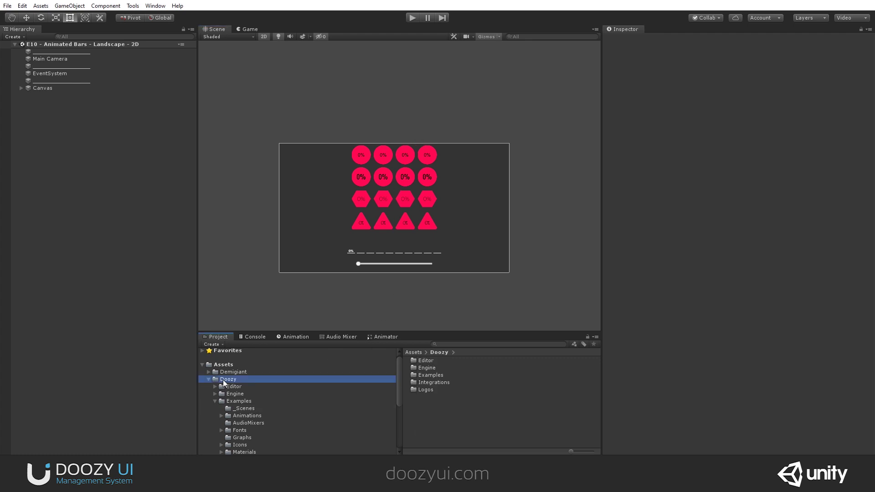
click(246, 402)
click(248, 408)
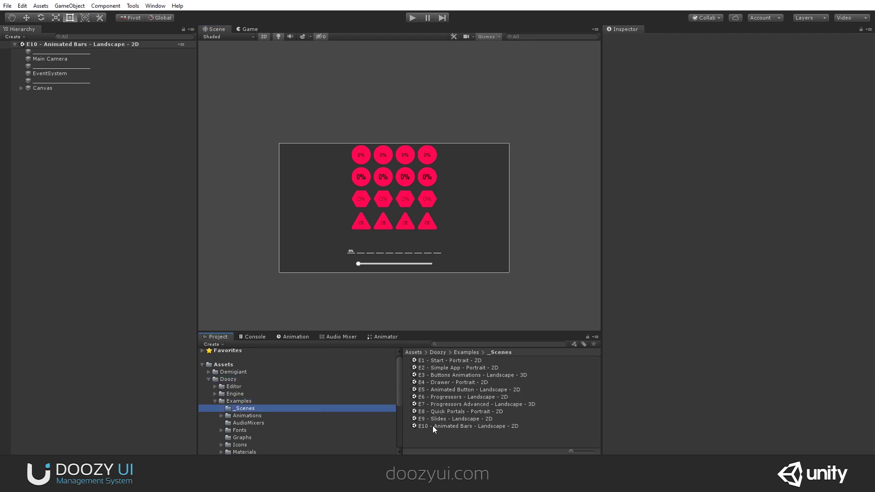
click(450, 426)
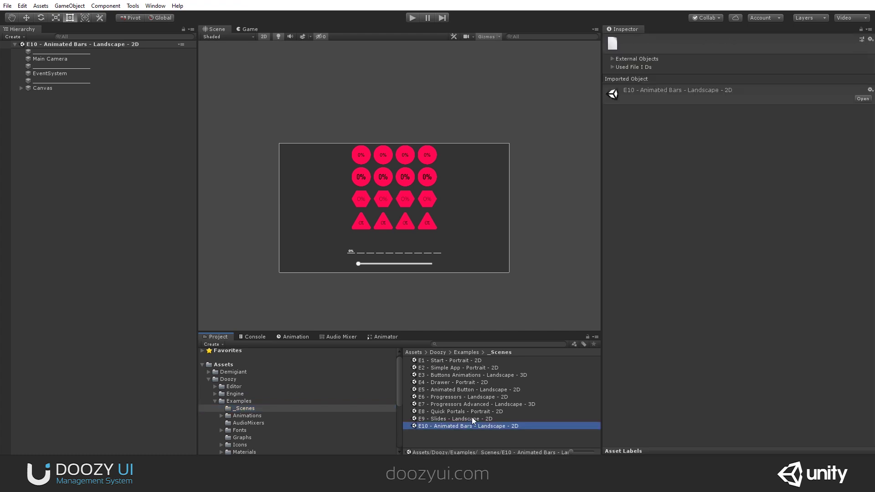
Switch between the Game and Scene views and turn on the Scene view's 2D mode.
click(248, 28)
click(215, 29)
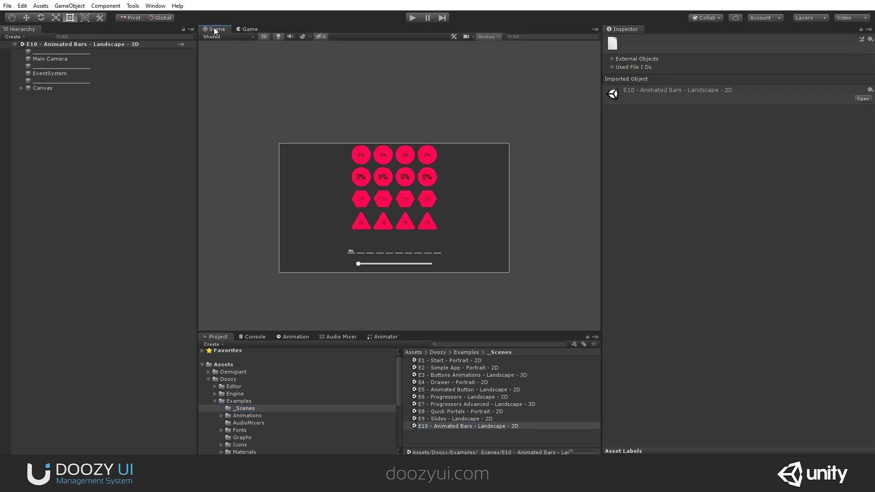
click(266, 37)
Play the scene and sweep the progress slider, leaving all bars at about 63%.
click(413, 17)
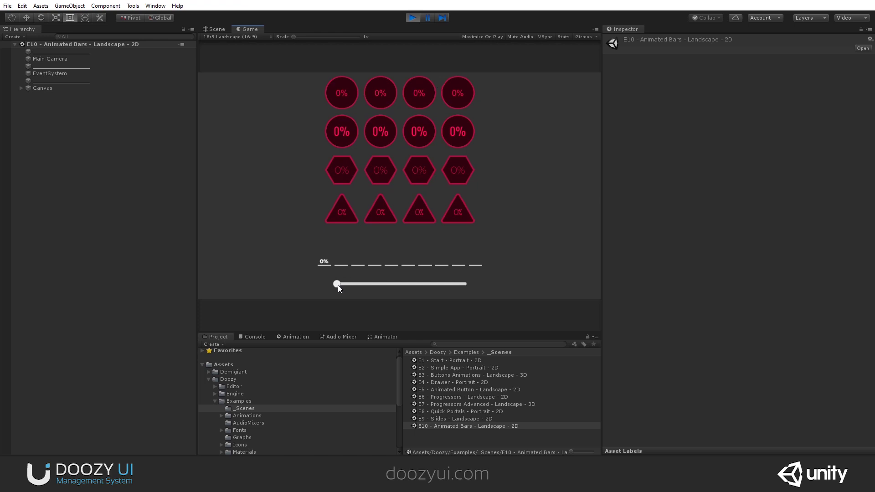
drag(337, 285, 462, 282)
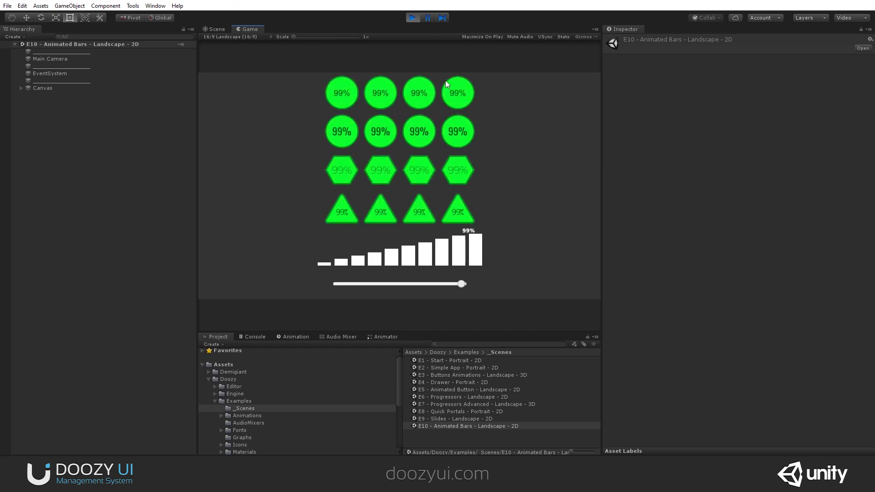
mouse_move(431, 283)
mouse_down()
mouse_move(340, 281)
mouse_move(461, 283)
mouse_move(365, 280)
mouse_move(415, 279)
mouse_up()
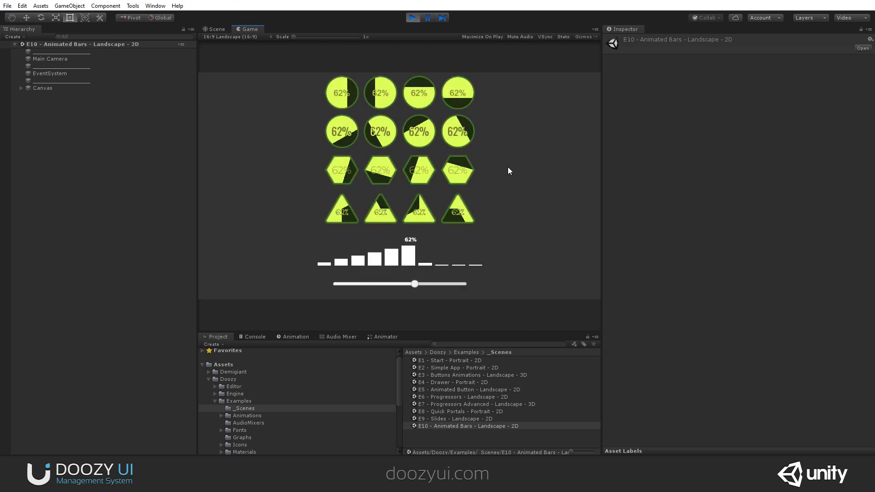
mouse_move(414, 284)
mouse_down()
mouse_move(467, 285)
mouse_move(342, 284)
mouse_move(449, 285)
mouse_move(416, 284)
mouse_up()
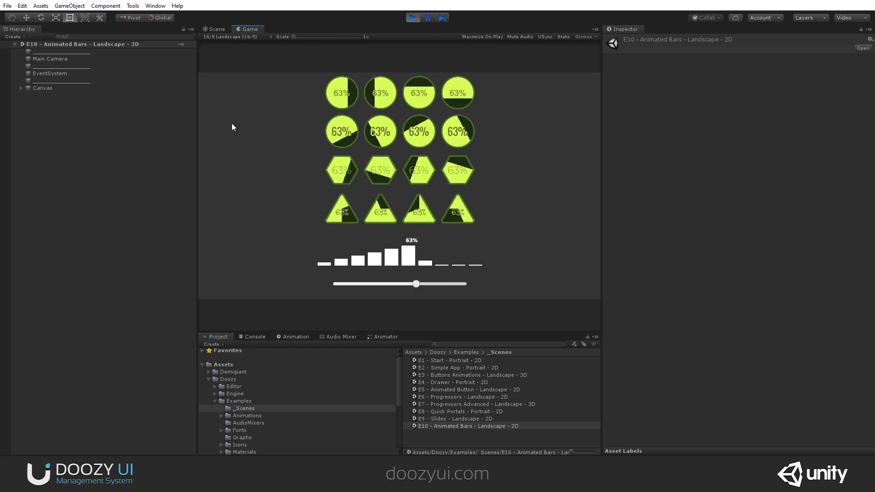
Expand Canvas > Progress Bar 2 > Progress Bar 2.7 and select its Fill and Background images.
click(20, 88)
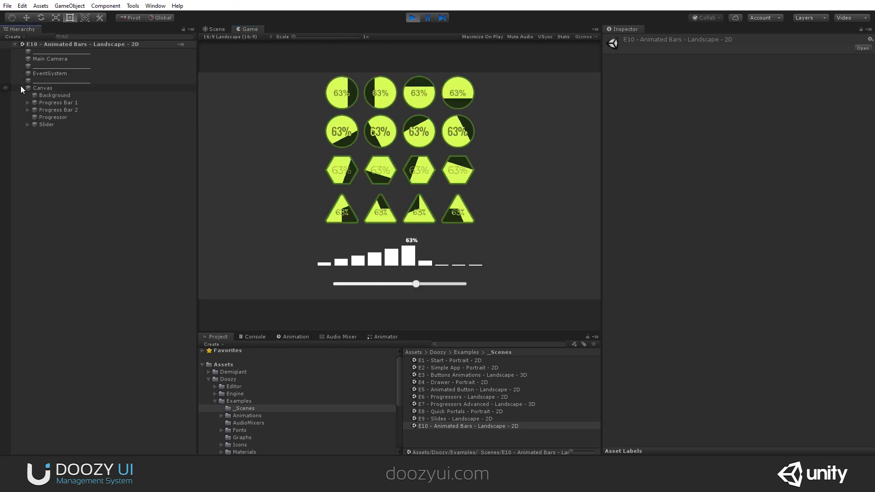
click(28, 110)
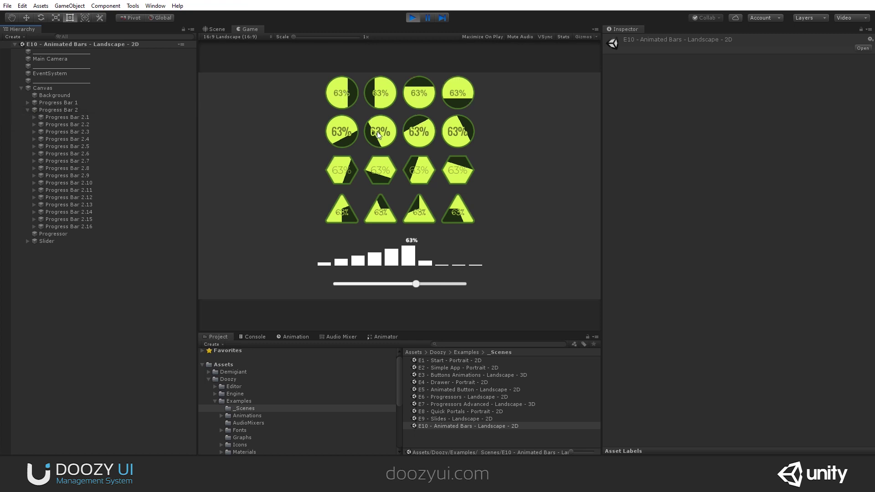
click(86, 162)
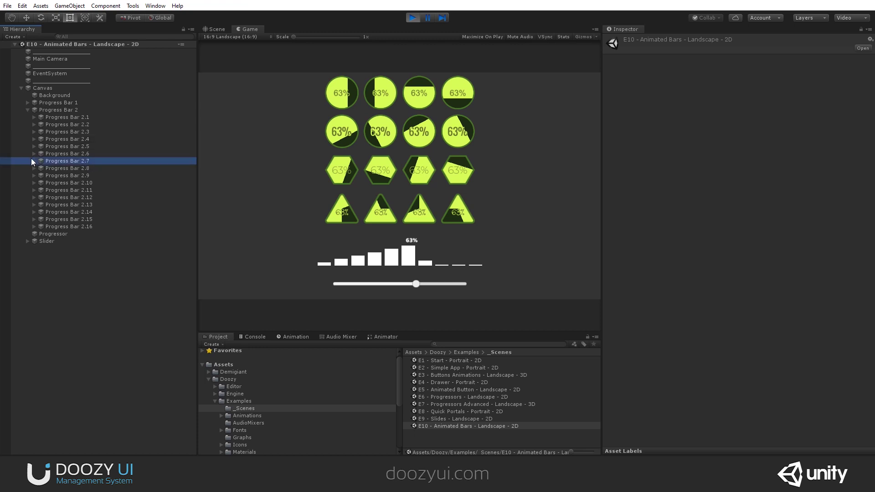
click(34, 161)
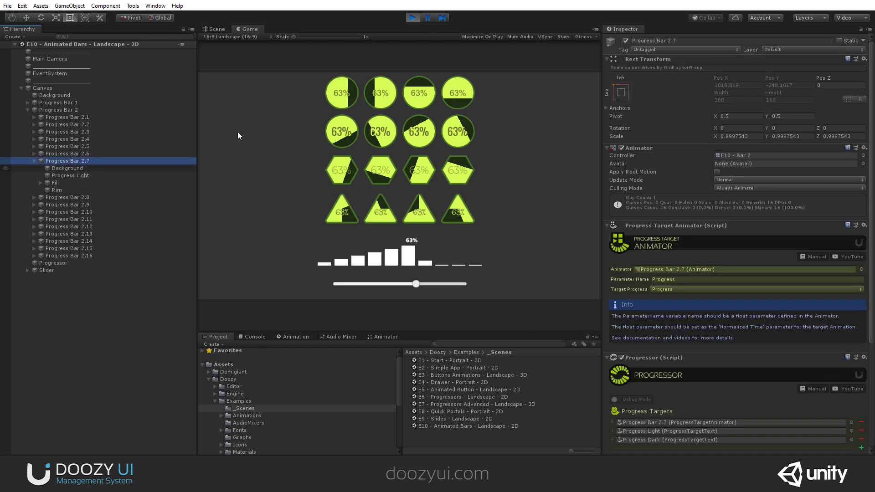
click(41, 182)
click(56, 184)
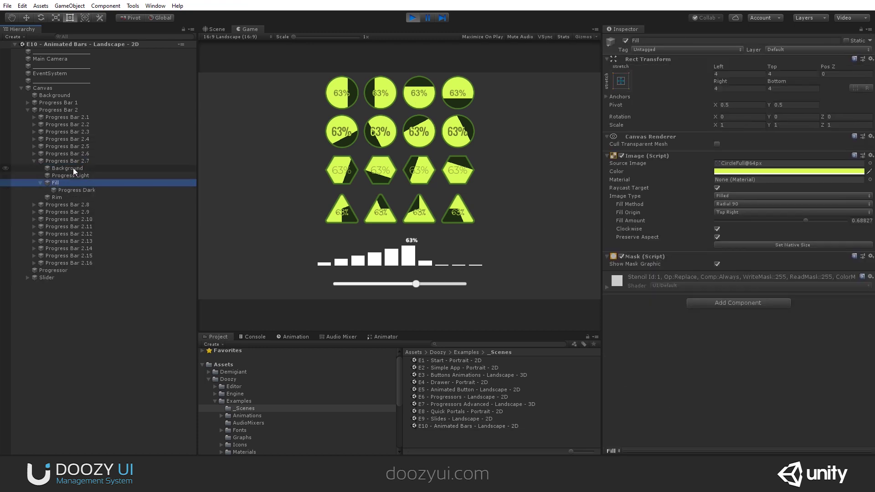
ctrl+click(73, 168)
Set the Source Image of Background and Fill to RoundedSquareFull@64px.
click(869, 163)
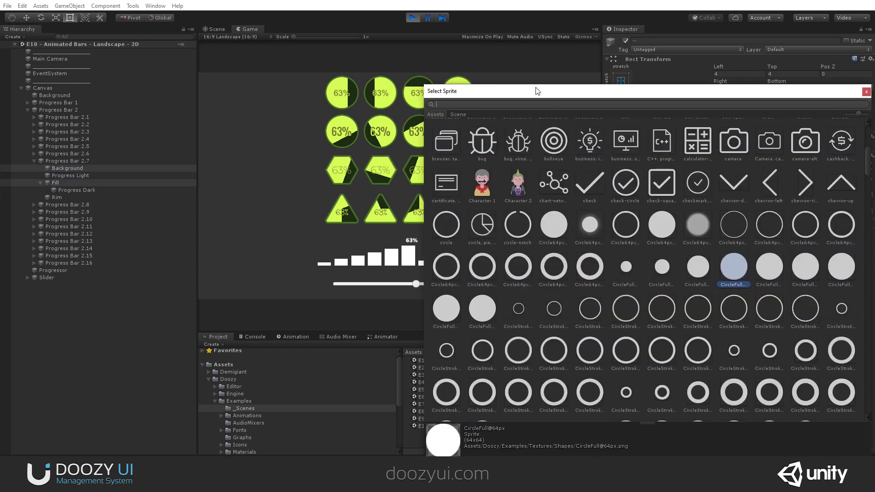
text(rounded)
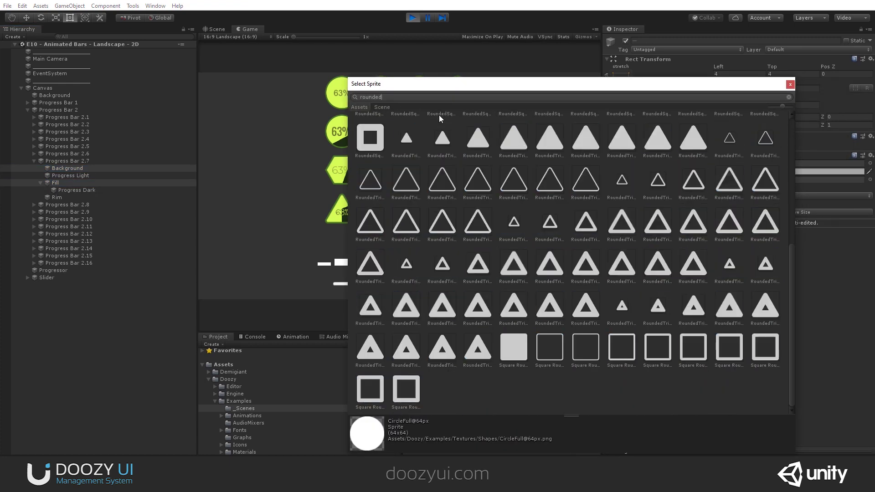
scroll(542, 204, up, 5)
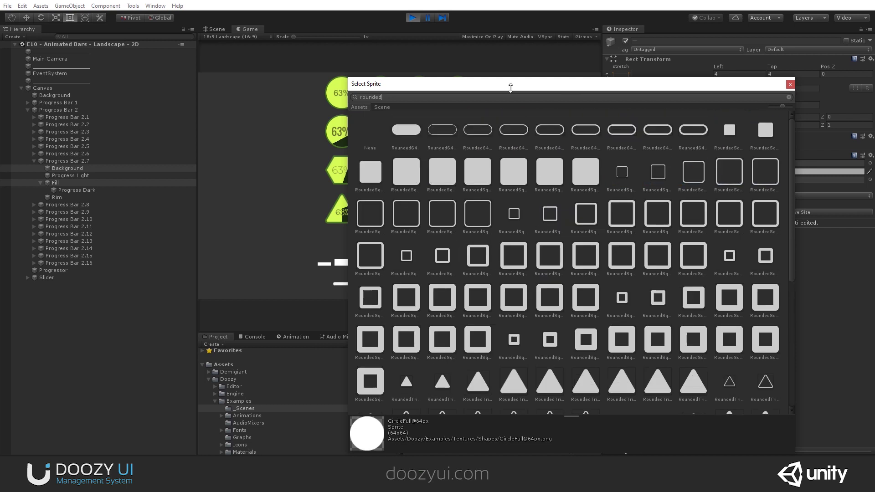
drag(503, 84, 559, 208)
click(533, 296)
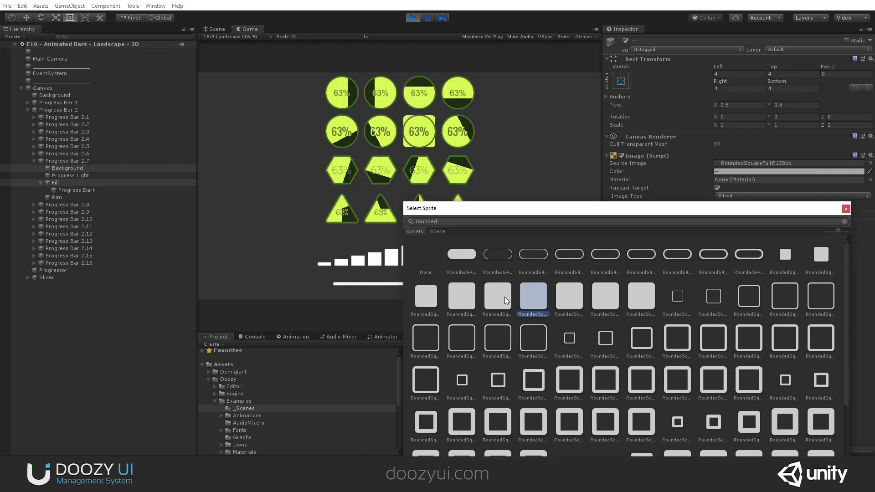
click(502, 297)
click(466, 294)
double_click(466, 294)
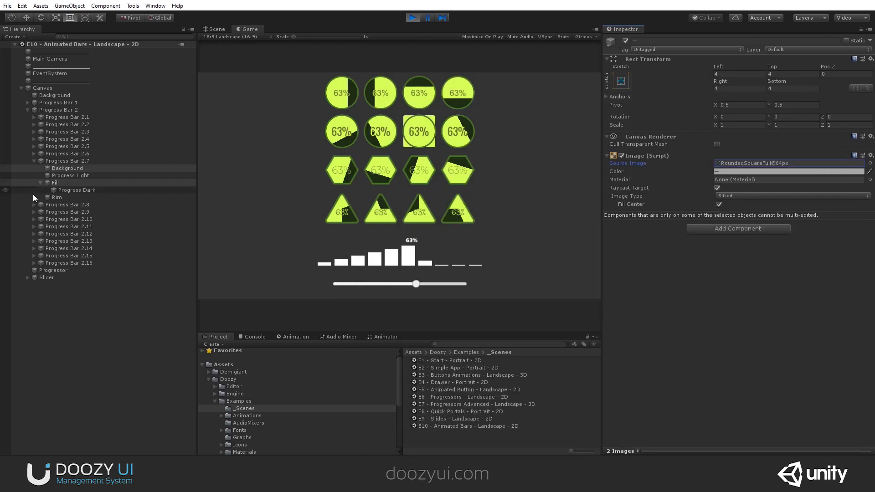
Set the Fill image's Image Type back to Filled.
click(65, 183)
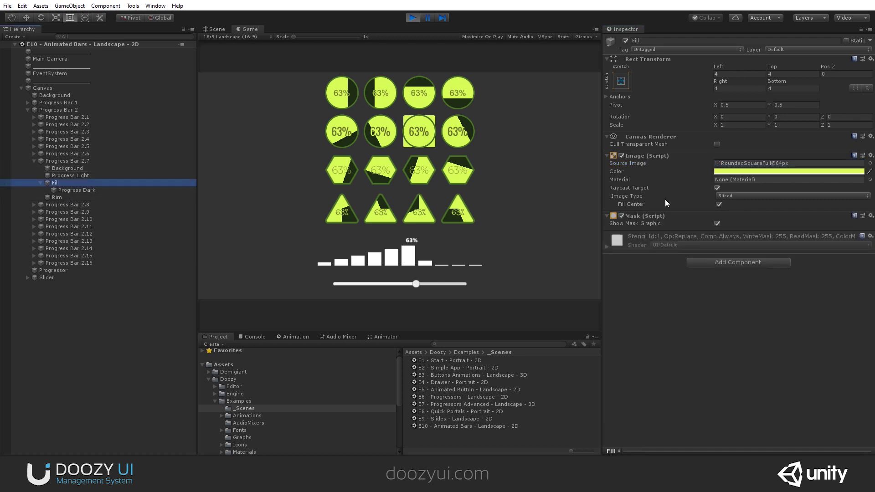
click(723, 195)
click(743, 236)
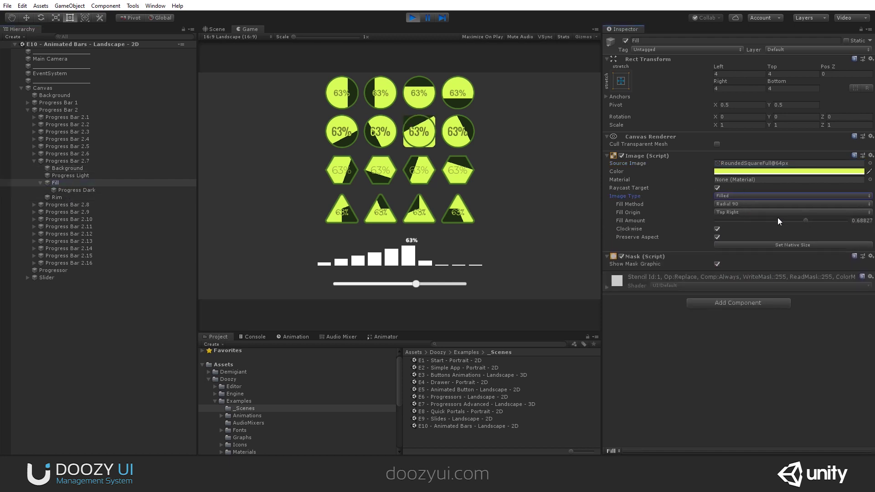
click(742, 223)
Give Progress Bar 2.7's Rim a 64px rounded-square outline sprite.
click(64, 197)
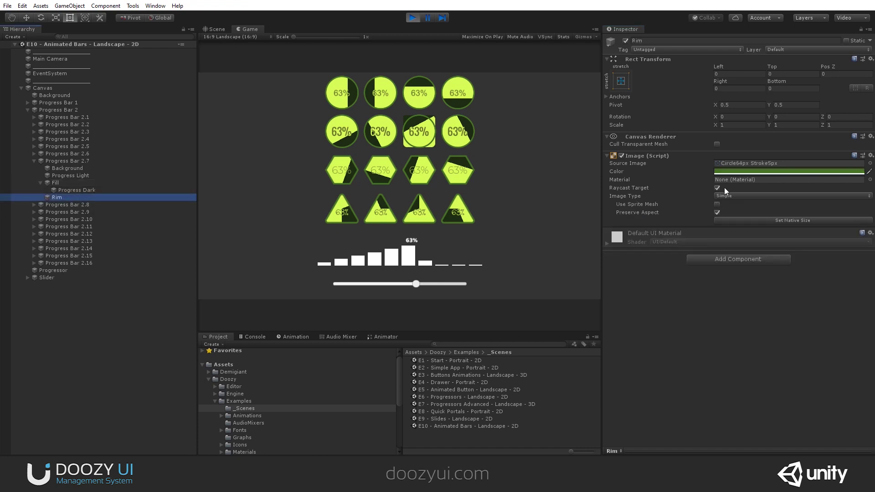
click(870, 164)
text(rounded)
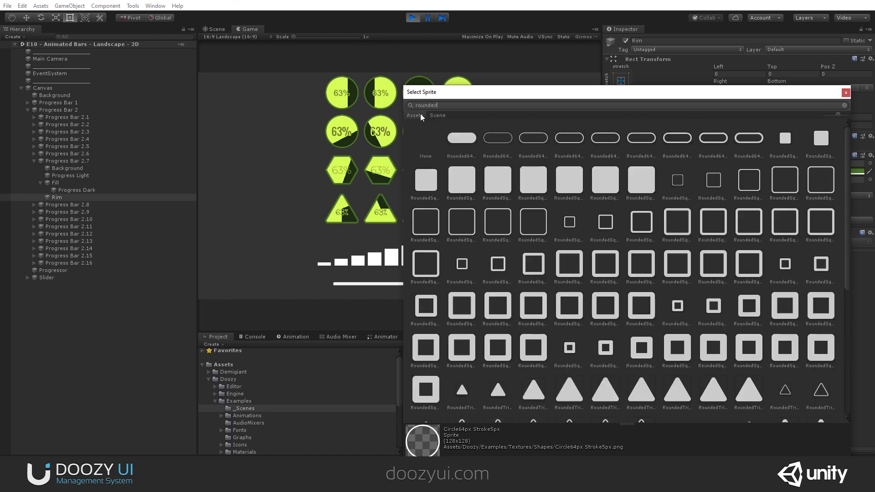
click(789, 181)
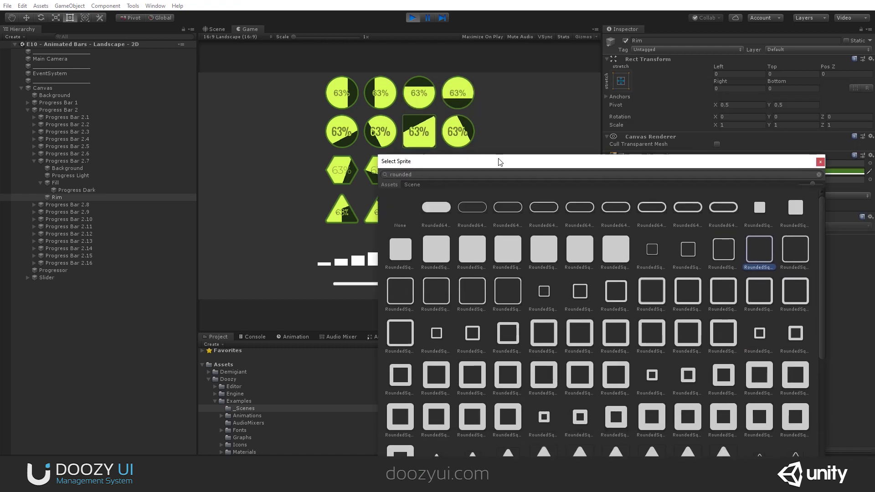
click(783, 246)
click(815, 159)
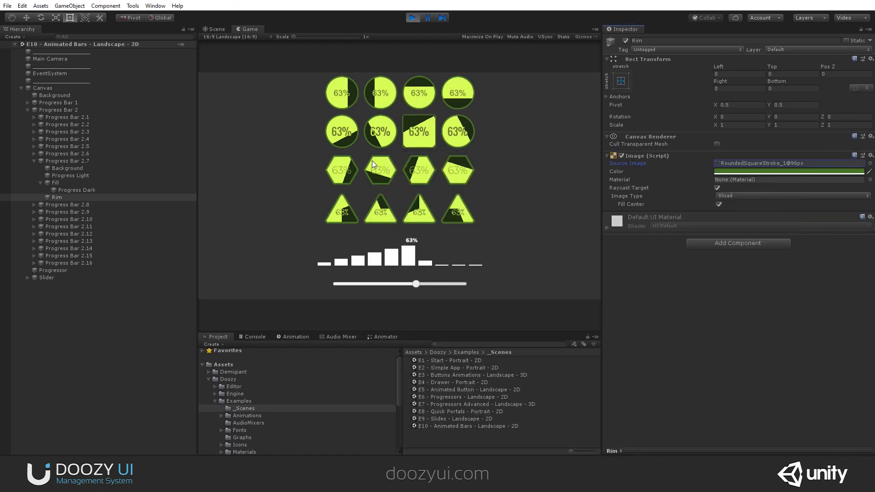
click(870, 163)
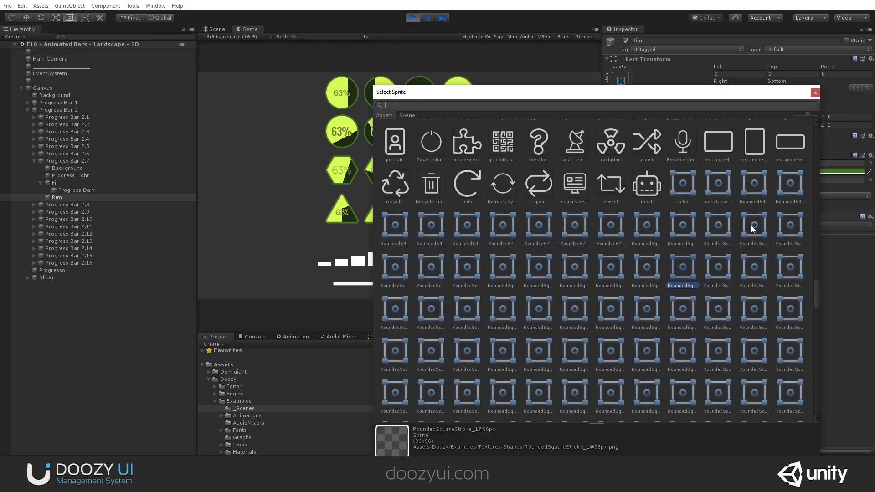
double_click(654, 269)
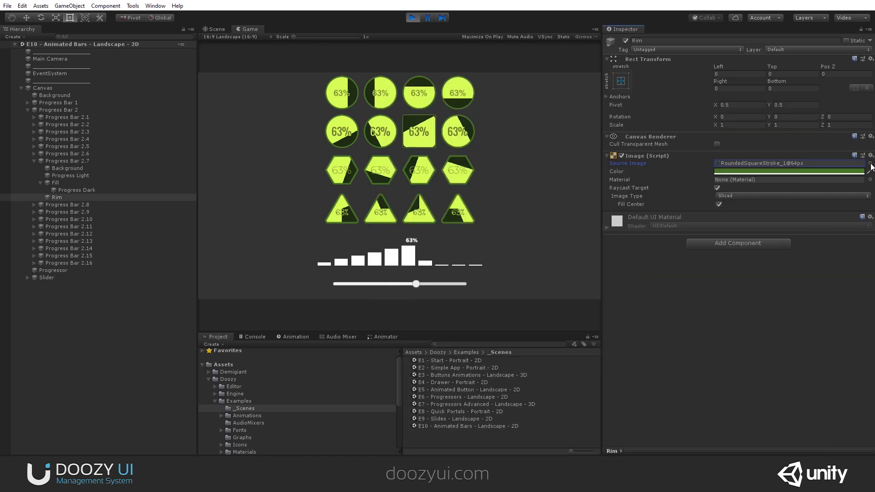
Switch the Rim to RoundedSquareStroke_1@128px and preview the bars at different progress values.
click(63, 184)
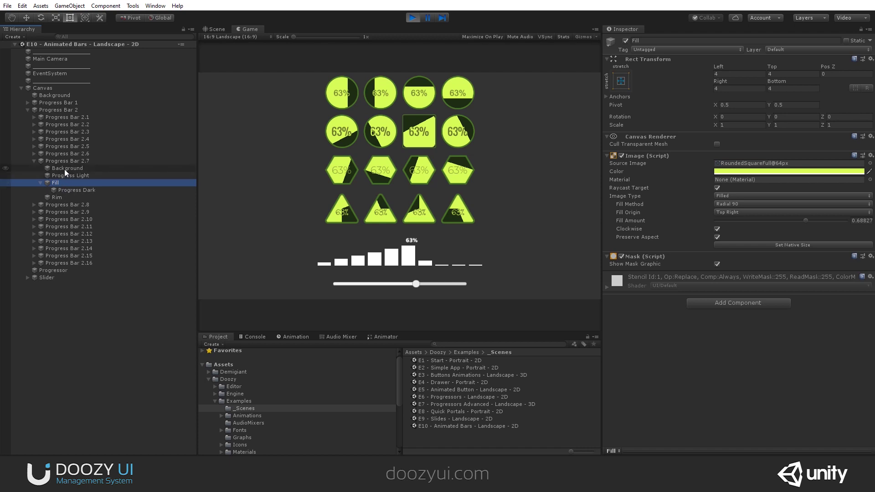
click(64, 168)
click(63, 198)
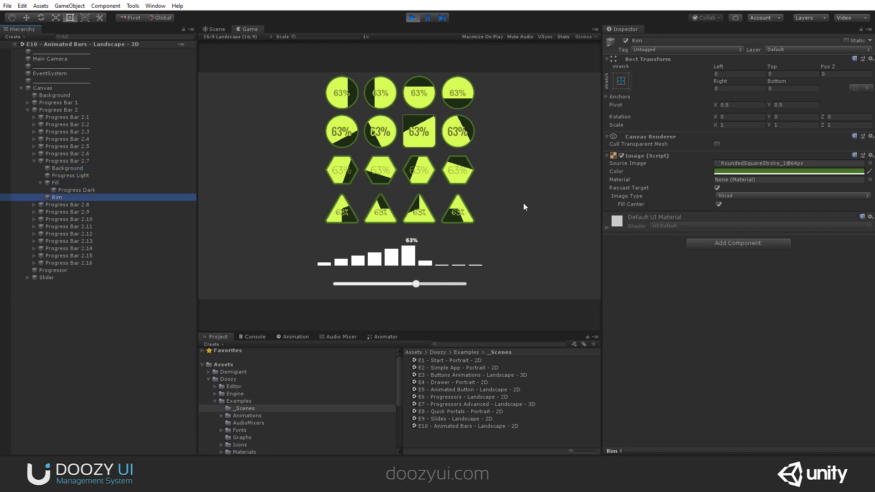
click(870, 163)
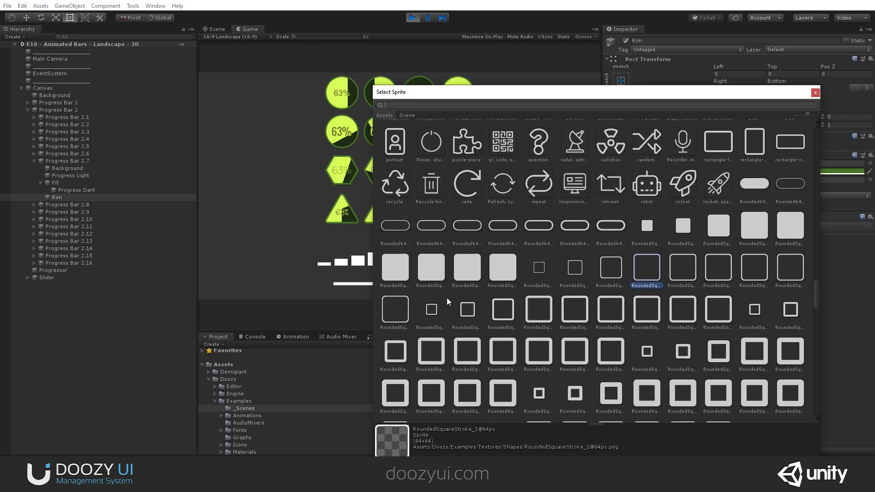
drag(447, 92, 281, 240)
click(551, 416)
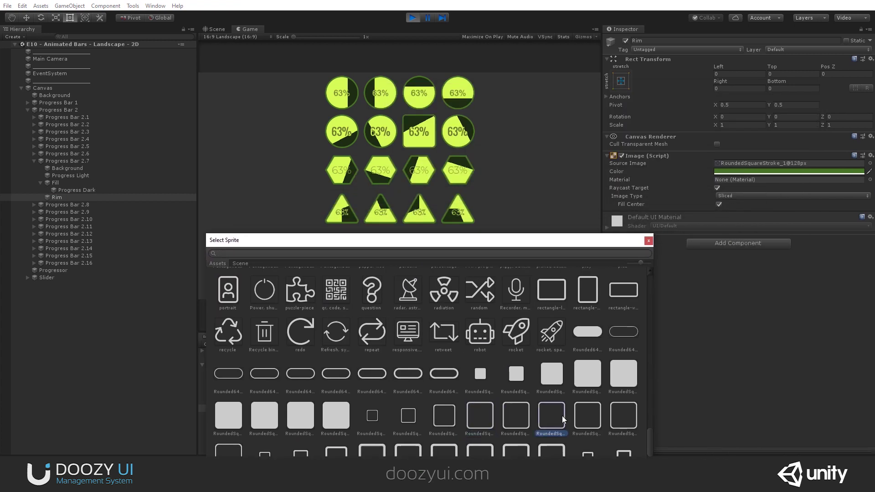
click(648, 240)
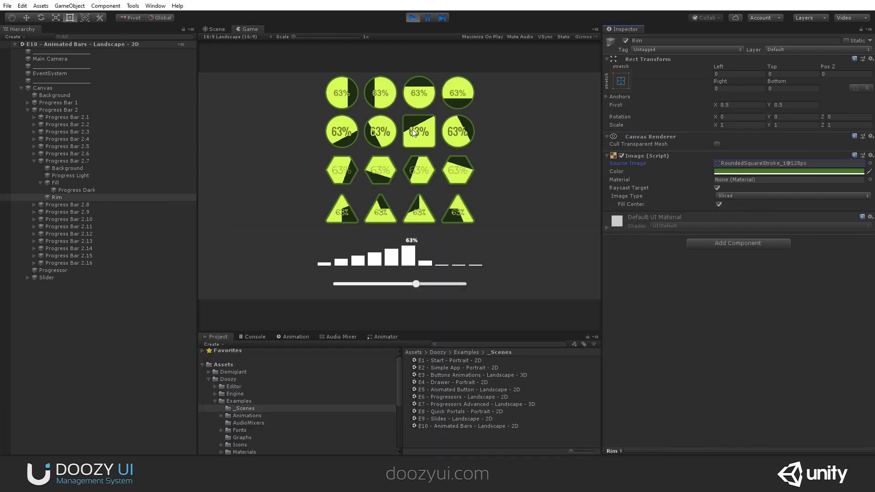
mouse_move(412, 282)
mouse_down()
mouse_move(365, 286)
mouse_move(437, 286)
mouse_move(376, 282)
mouse_move(403, 285)
mouse_up()
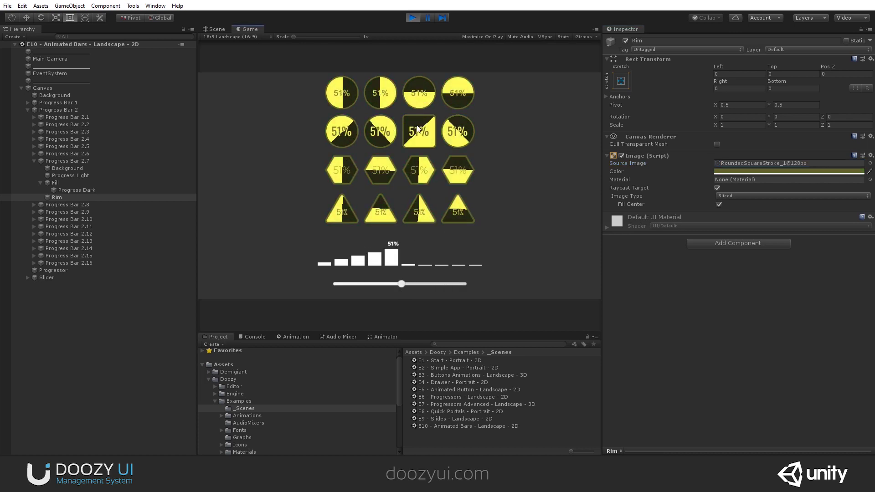
Give Progress Light and Progress Dark Max Size 45 and the Montserrat-ExtraBold font, viewed at 1.7x.
click(67, 175)
ctrl+click(81, 190)
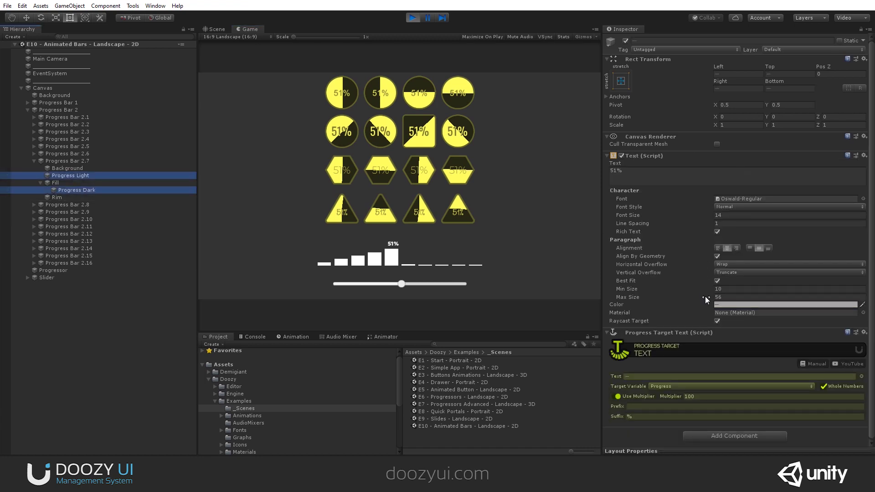
drag(704, 296, 695, 296)
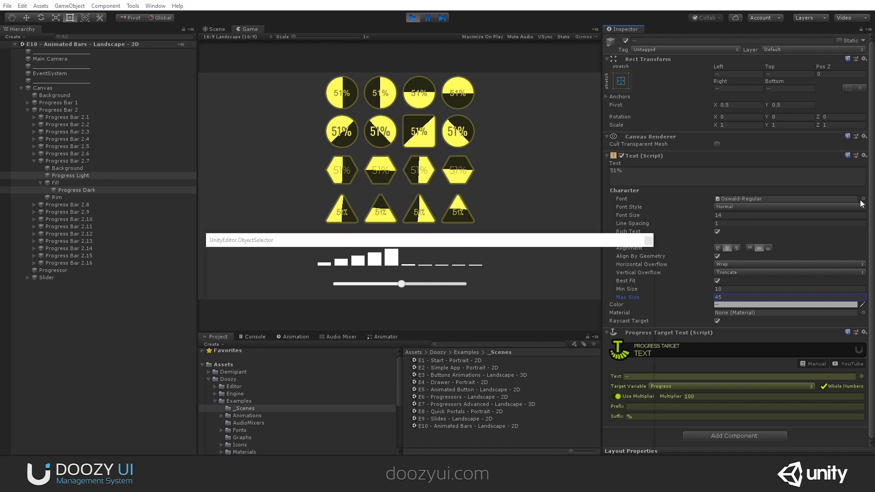
click(863, 199)
click(485, 182)
key(Return)
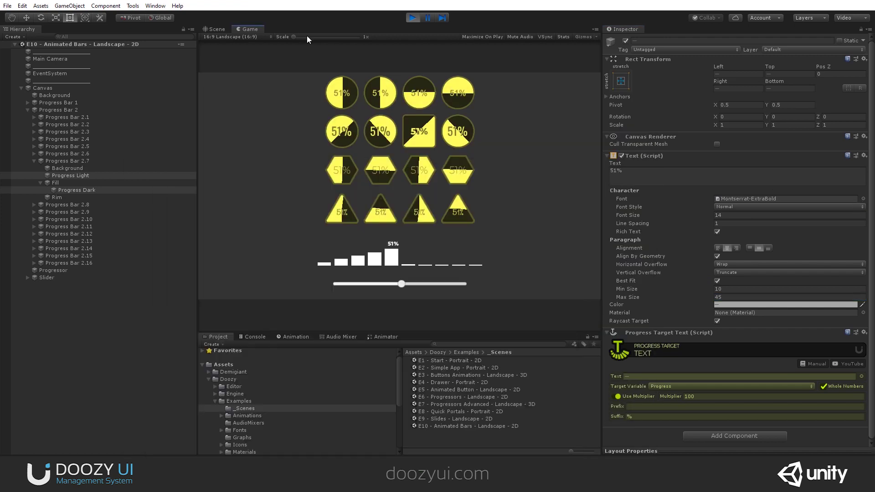
drag(294, 37, 315, 37)
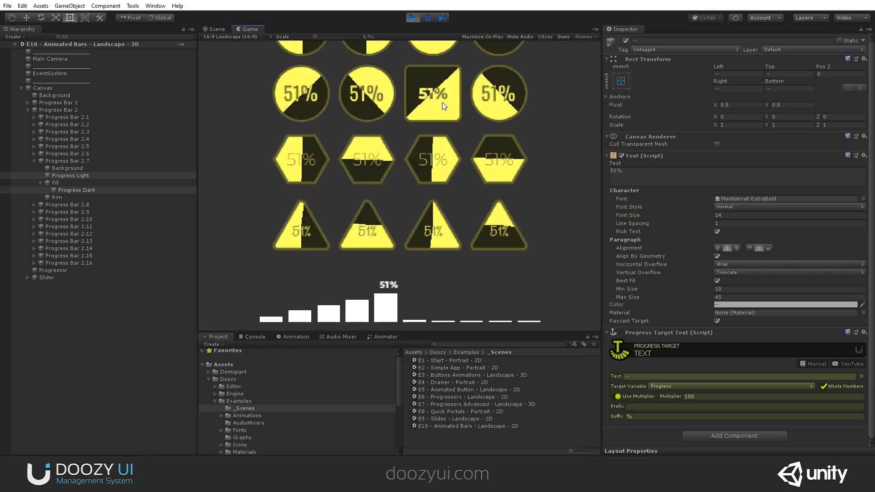
Preview CraftyGirls, Codystar, Bangers, BalooBhaina, Monoton and Megrim fonts on the percentage labels.
click(862, 199)
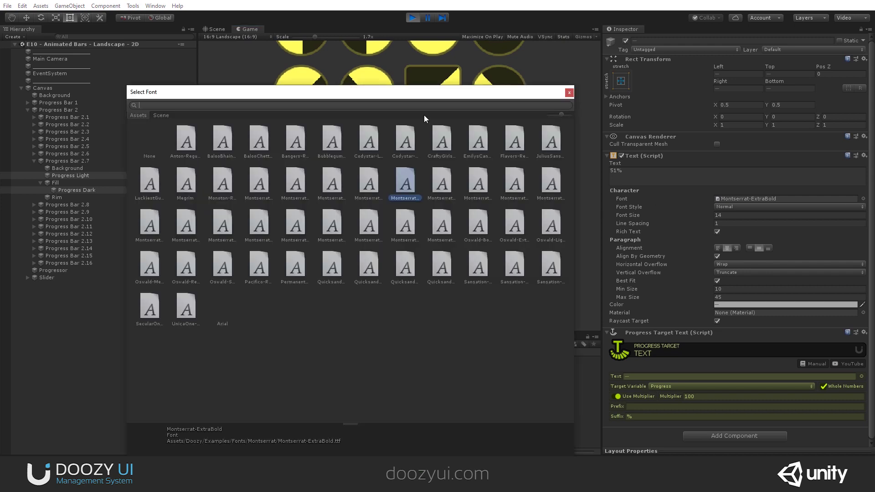
drag(414, 97, 457, 160)
click(485, 203)
click(446, 206)
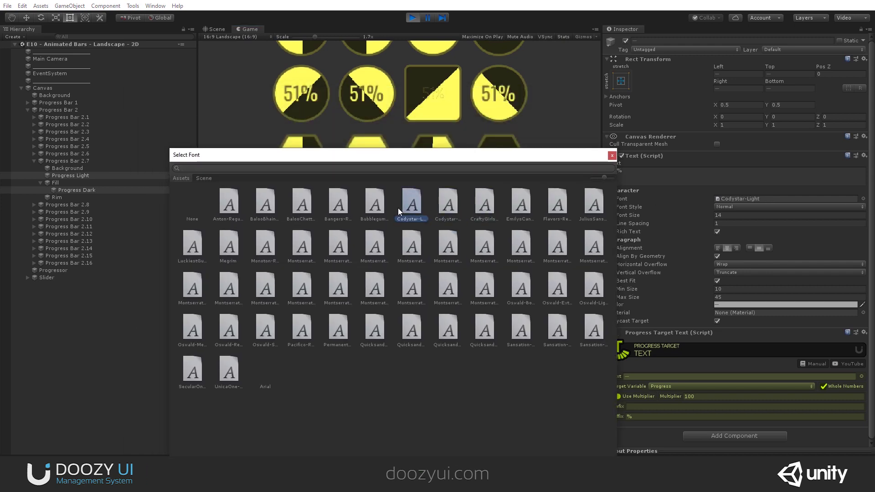
click(398, 208)
click(375, 205)
click(338, 205)
click(253, 214)
click(268, 243)
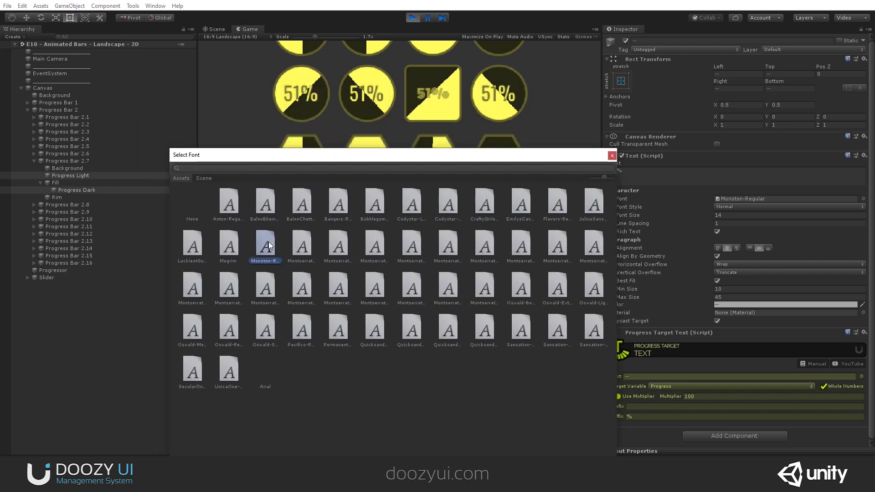
click(230, 249)
Try LuckiestGuy, SecularOne, Oswald, Montserrat-Italic and JuliusSans, then apply EmilysCandy-Regular.
click(203, 250)
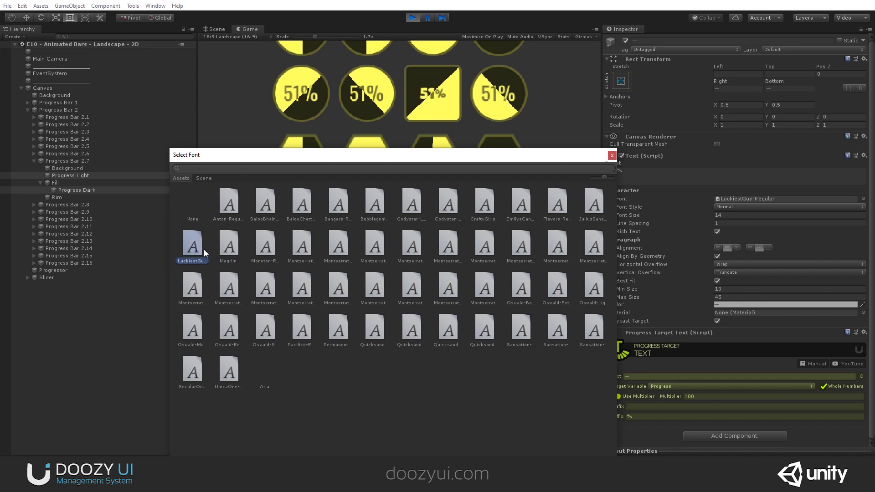
click(194, 283)
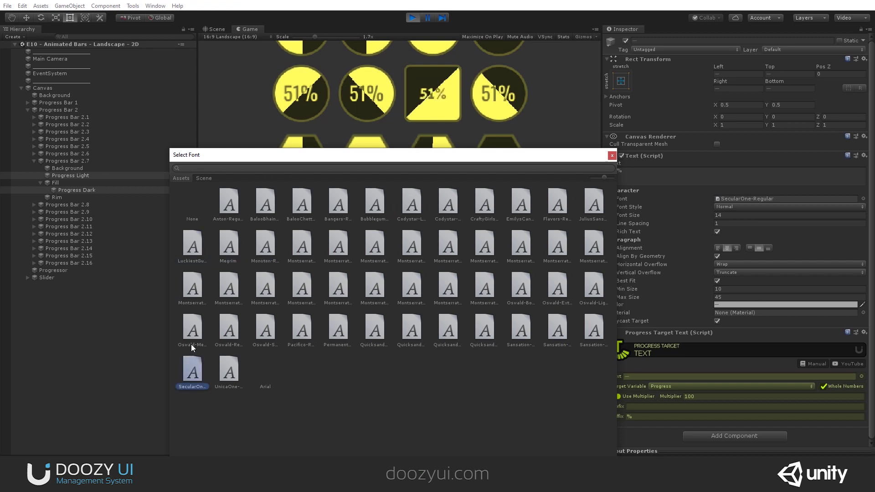
click(192, 332)
click(221, 328)
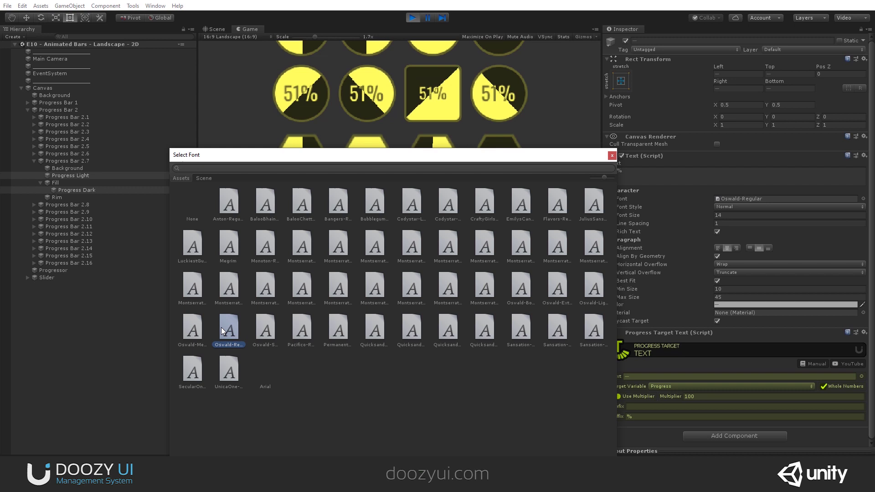
click(595, 245)
click(594, 201)
click(521, 203)
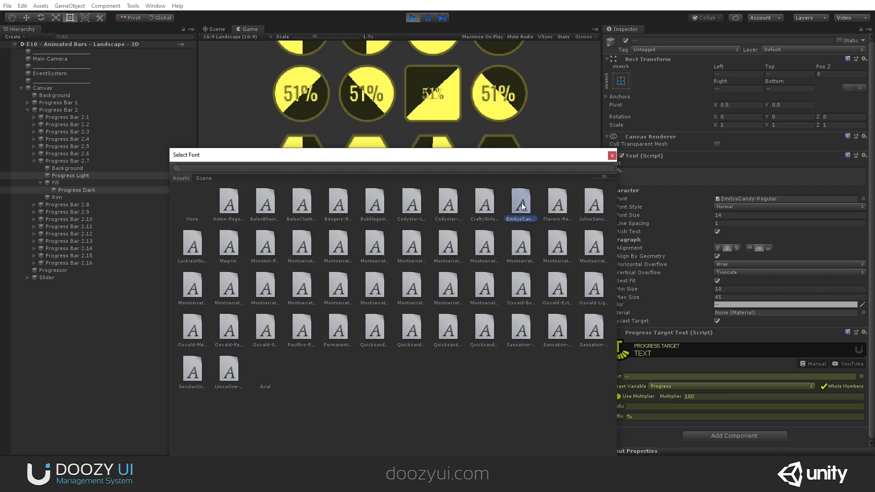
double_click(517, 203)
Raise Max Size to 144, reset the Game view to 1x, and sweep the progress to 40%.
drag(707, 299, 758, 297)
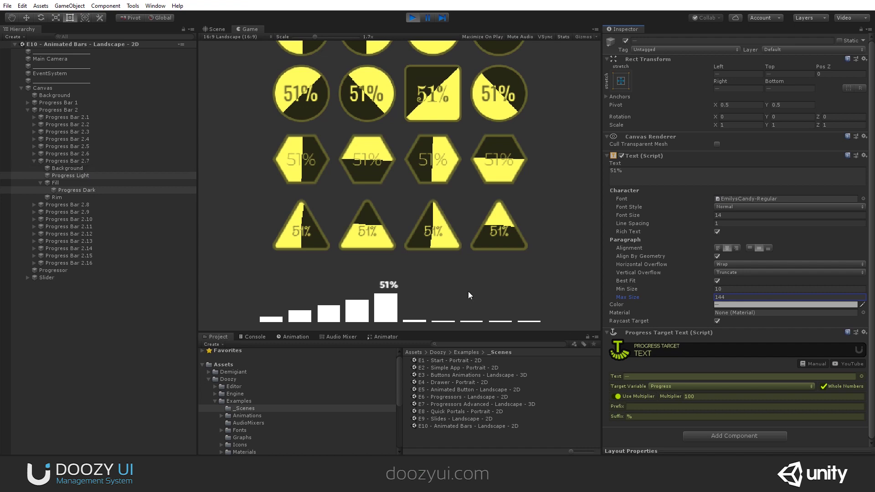
drag(316, 37, 293, 36)
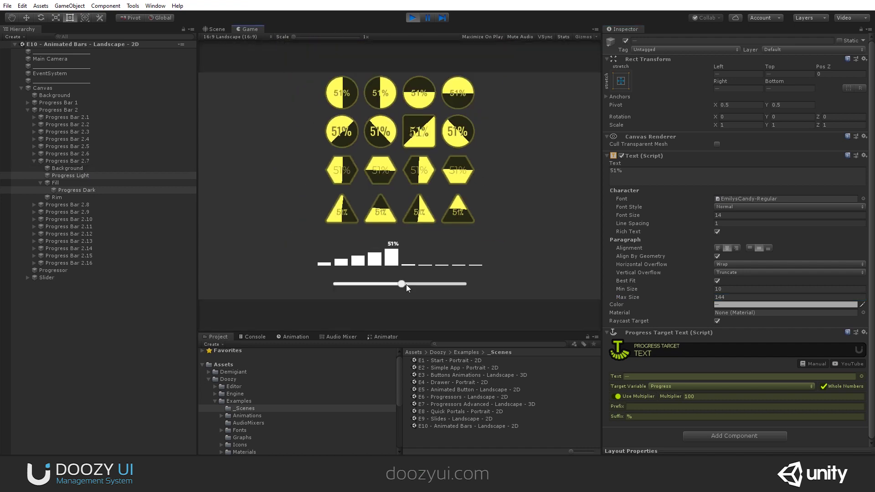
drag(406, 284, 432, 290)
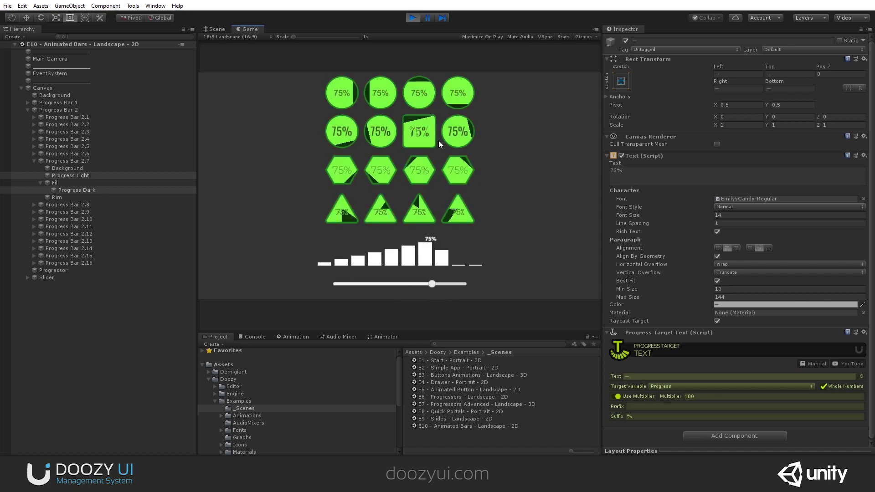
drag(431, 284, 387, 281)
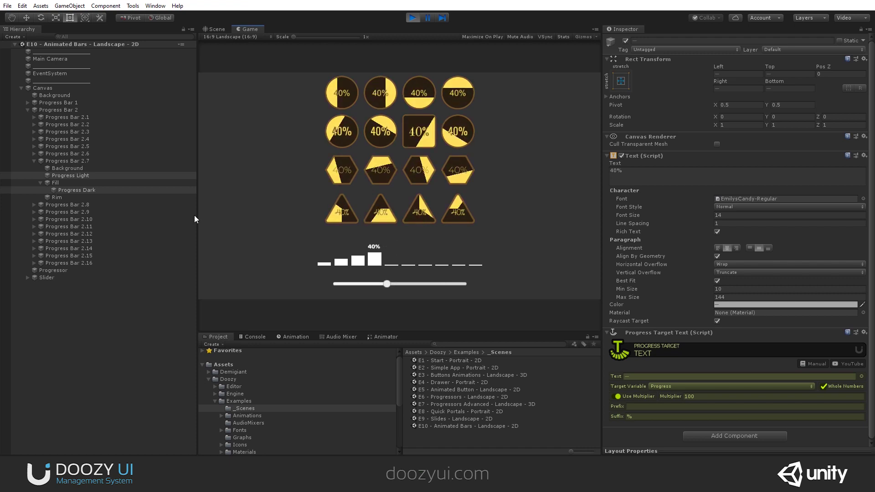
click(95, 169)
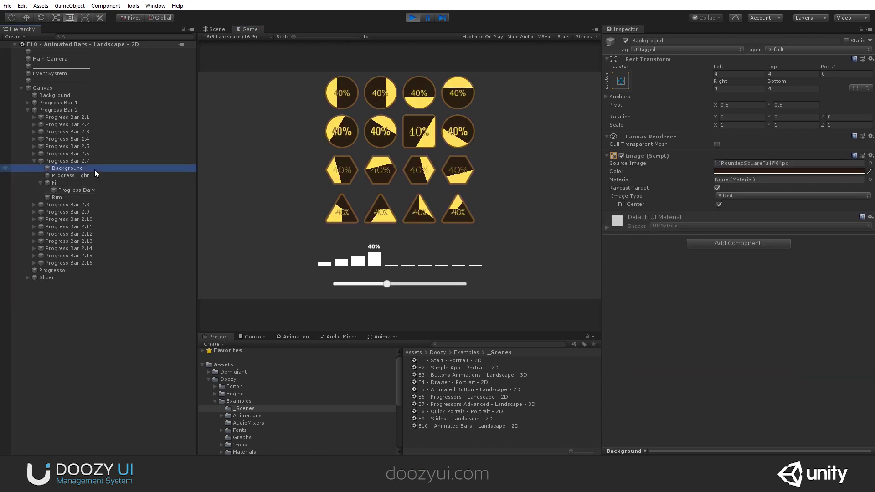
Stop play mode, select Progress Bar 1, and scrub its E10 - Bar 1 animation timeline.
click(412, 18)
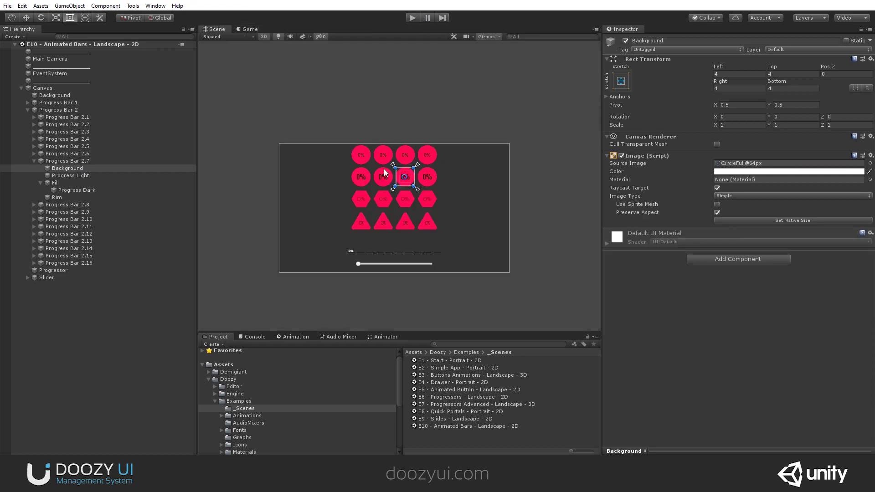
scroll(384, 172, up, 5)
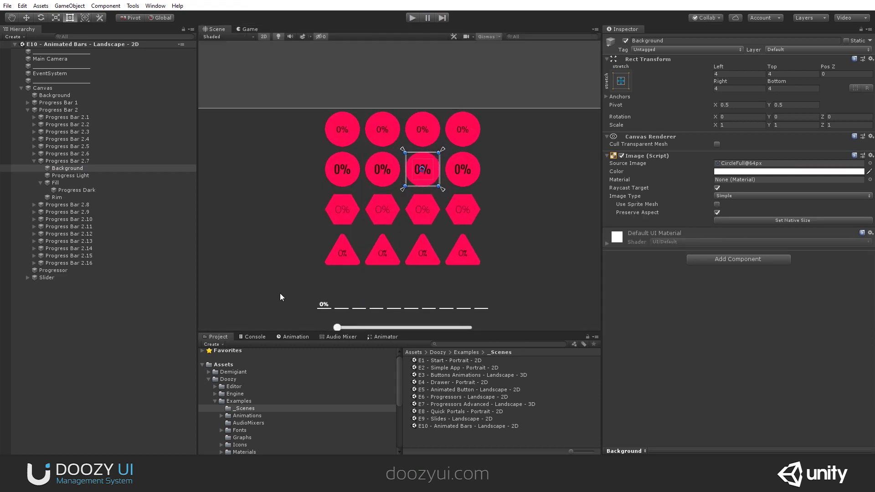
click(50, 102)
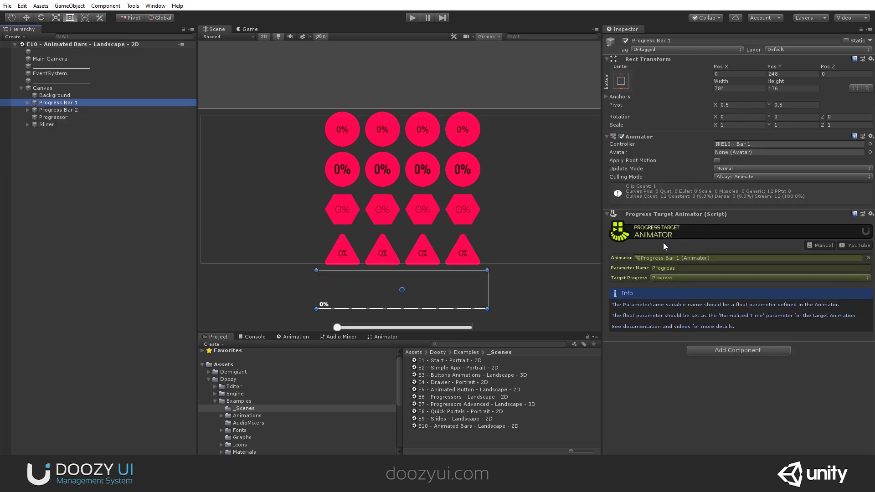
click(296, 337)
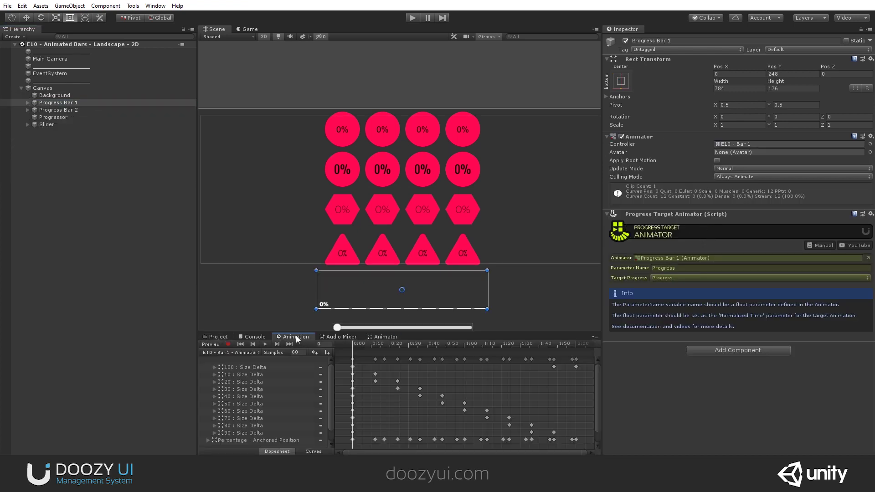
drag(356, 344, 560, 352)
scroll(479, 286, up, 5)
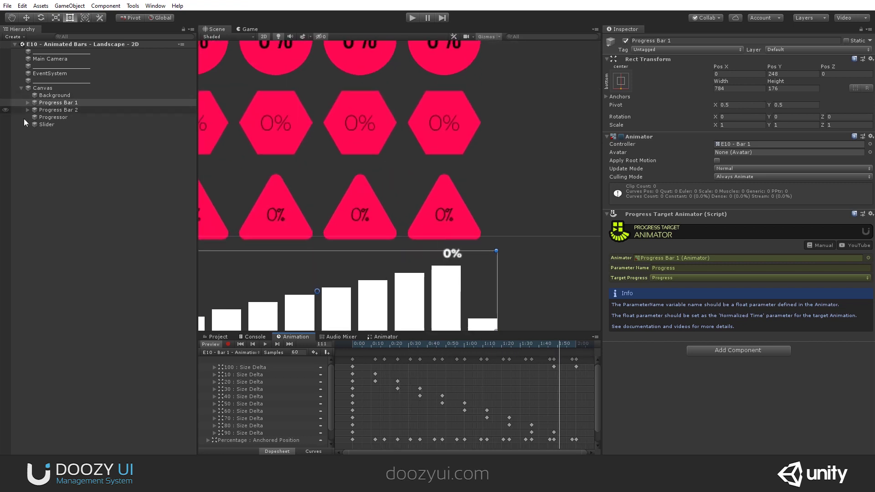
Make Progress Bar 1's Percentage text show Progress ×100 with a % suffix, then reselect Progress Bar 1.
click(28, 103)
click(46, 118)
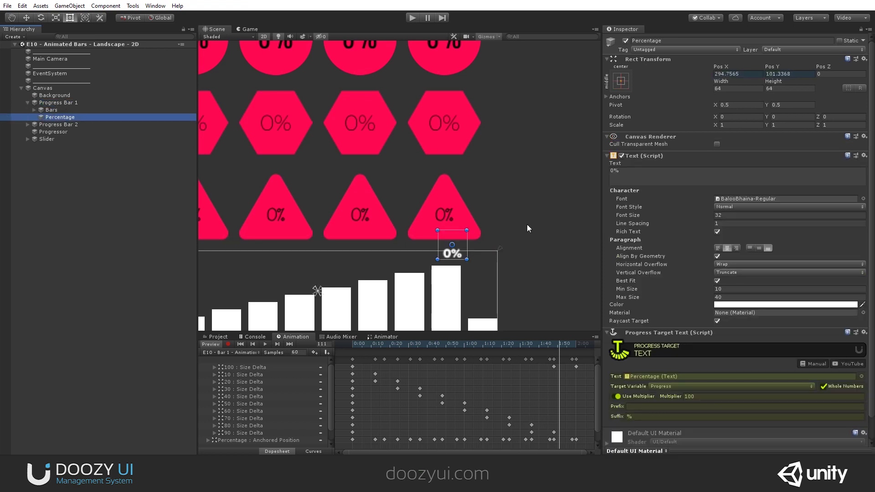
scroll(658, 345, down, 2)
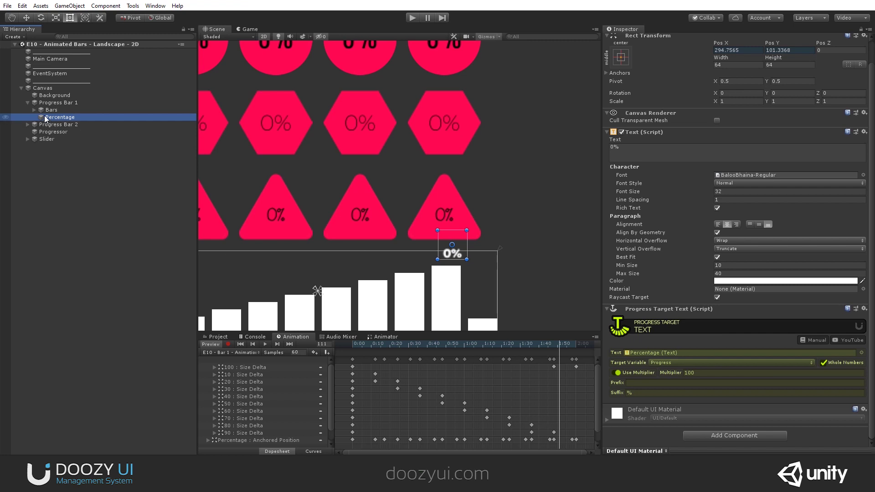
mouse_move(353, 344)
mouse_down()
mouse_move(598, 352)
mouse_move(354, 351)
mouse_up()
scroll(374, 273, down, 5)
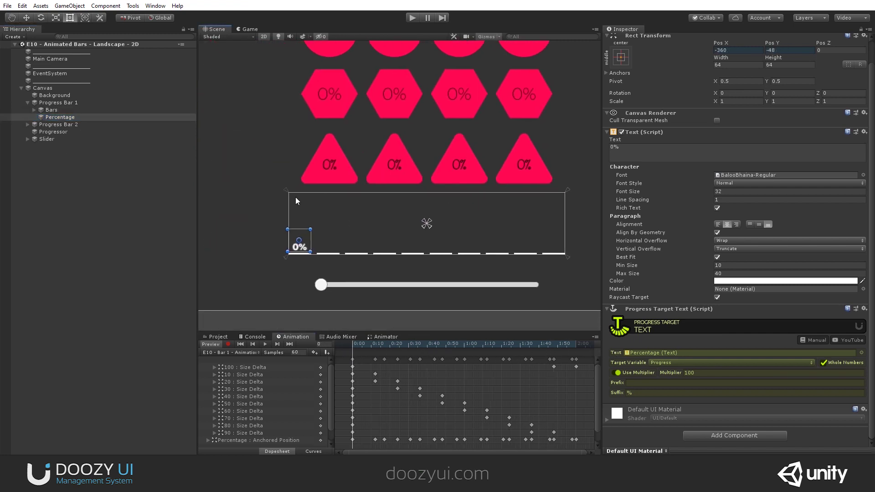
click(295, 197)
click(58, 103)
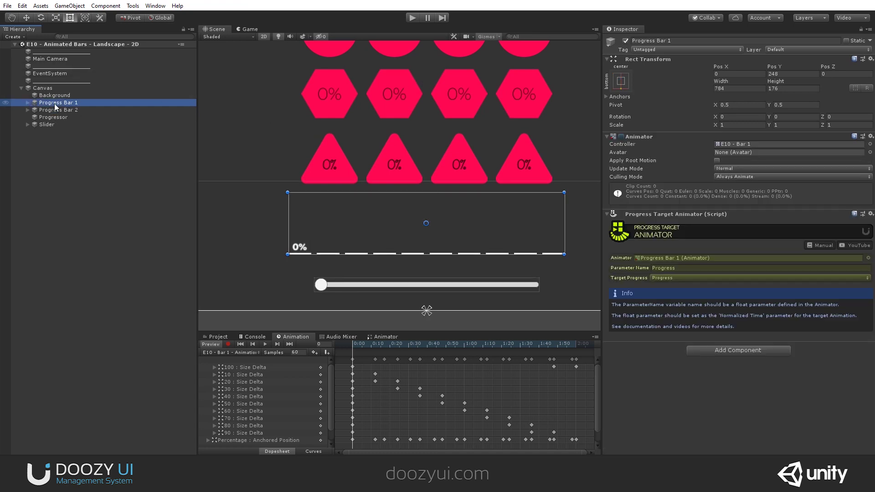
Select the Progressor and drag its value slider to preview the bars at partial progress.
click(57, 95)
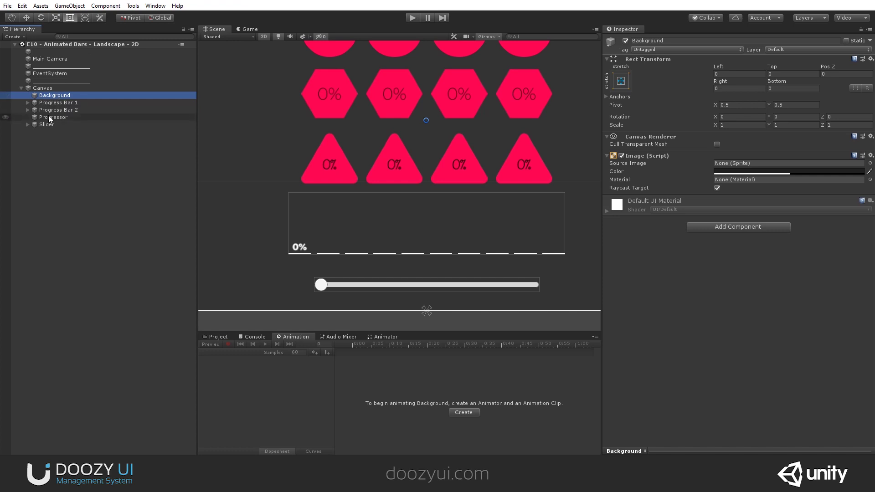
click(50, 118)
scroll(691, 244, down, 6)
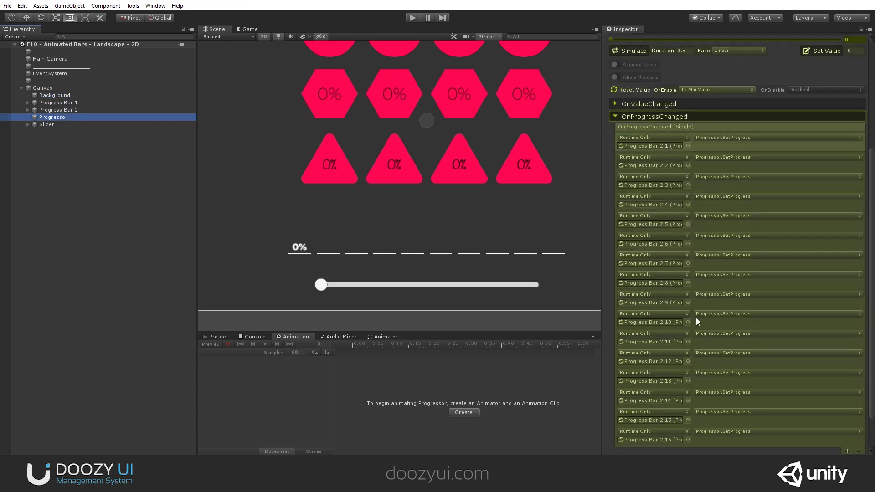
scroll(696, 321, down, 2)
scroll(696, 319, up, 8)
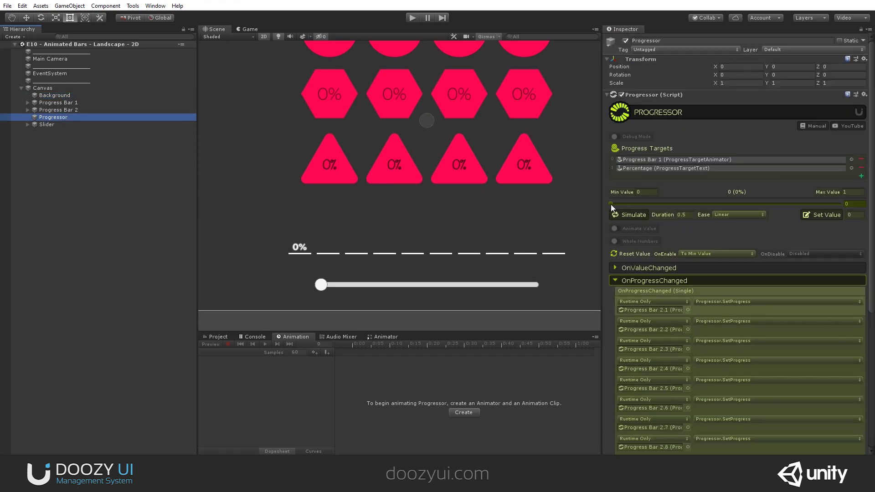
drag(611, 204, 743, 207)
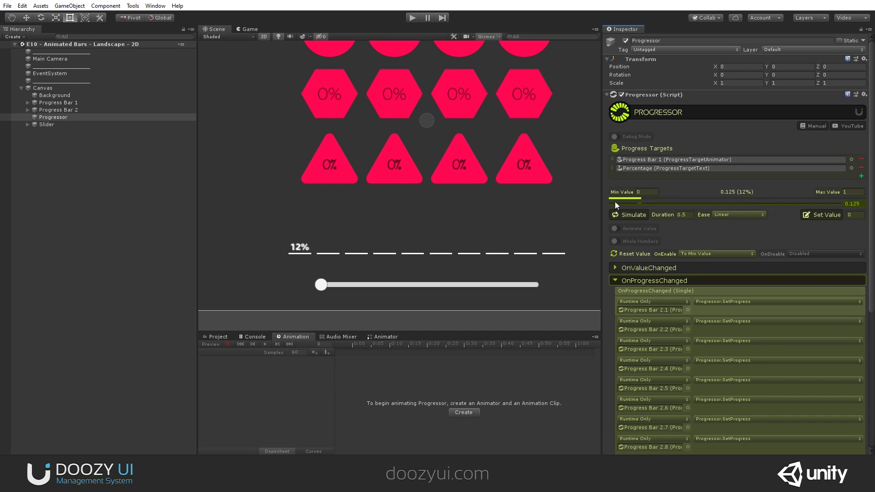
scroll(515, 205, down, 4)
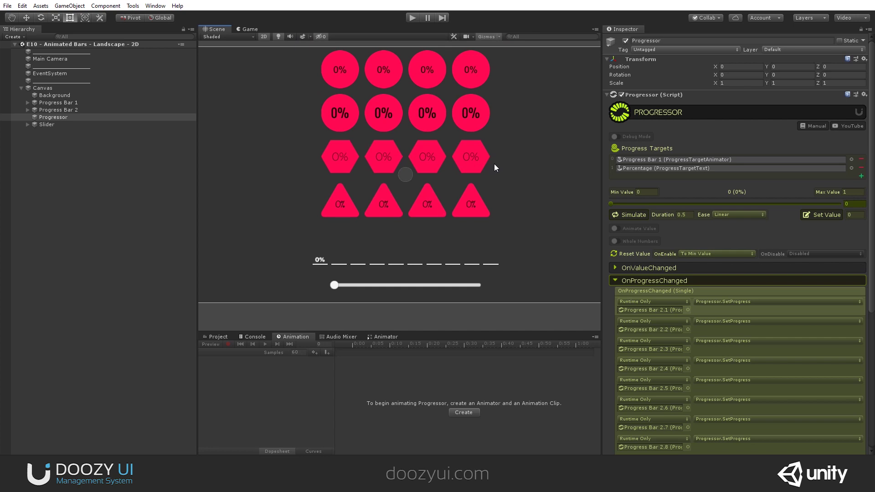
Enter Play mode and test the shapes with the Inspector and in-game sliders, reaching about 75%.
key(ctrl+p)
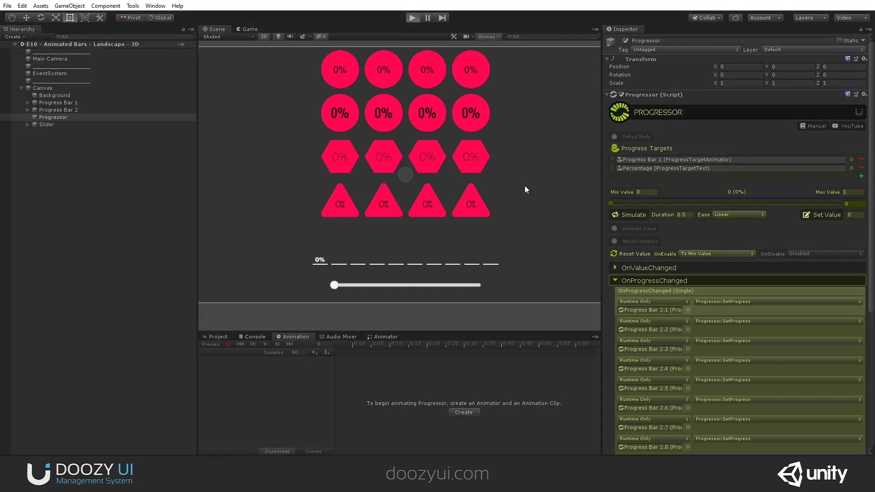
drag(611, 203, 745, 211)
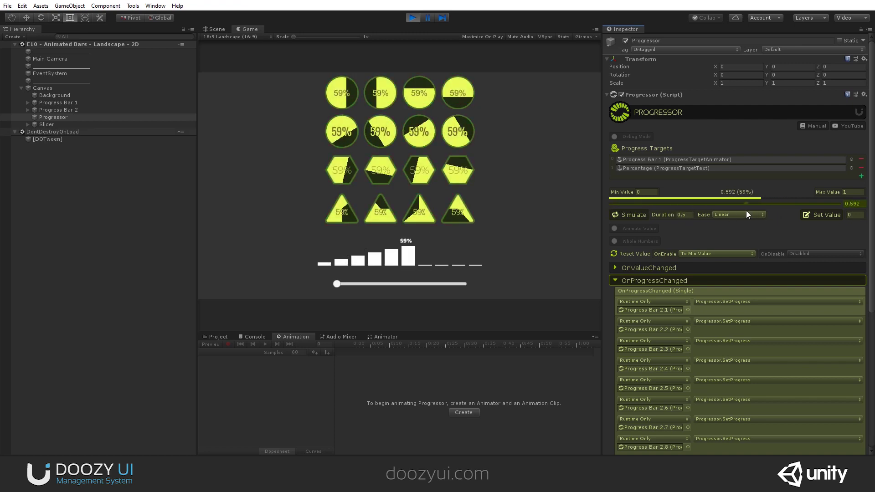
mouse_move(337, 283)
mouse_down()
mouse_move(411, 284)
mouse_move(343, 282)
mouse_up()
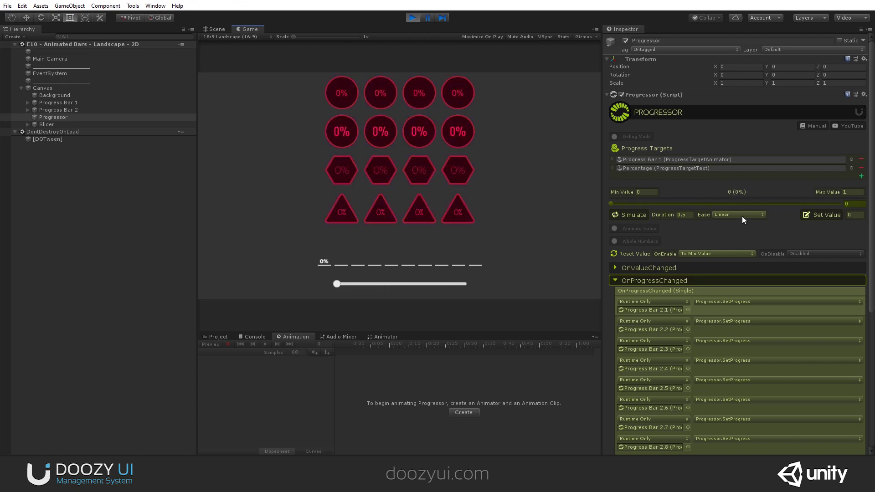
Enable Animate Value on the Progressor and test it with game slider jumps between about 22% and 77%.
click(614, 229)
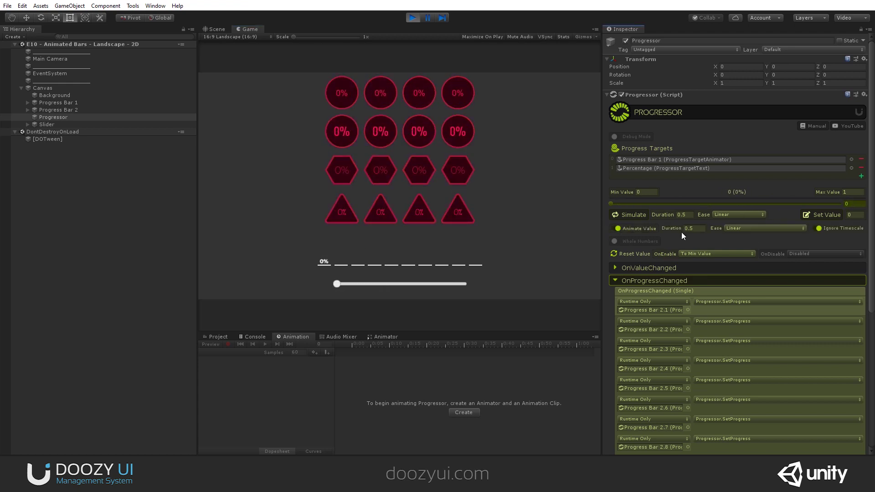
click(406, 284)
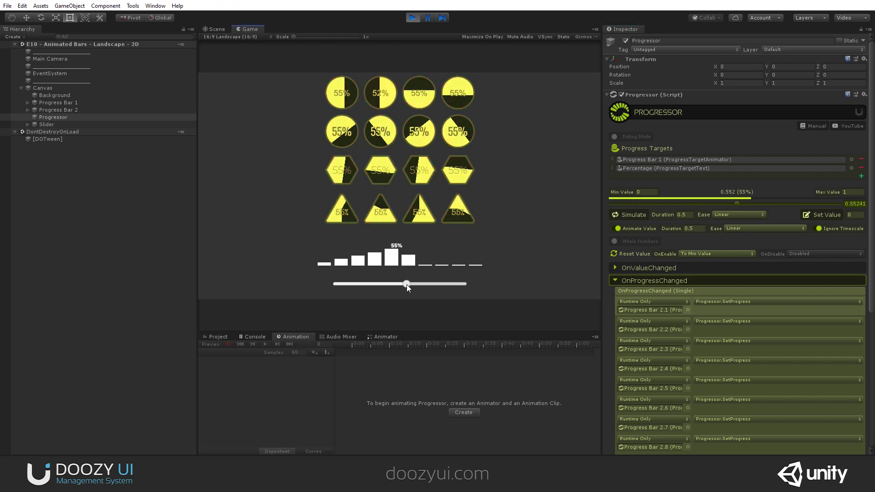
click(376, 285)
click(438, 284)
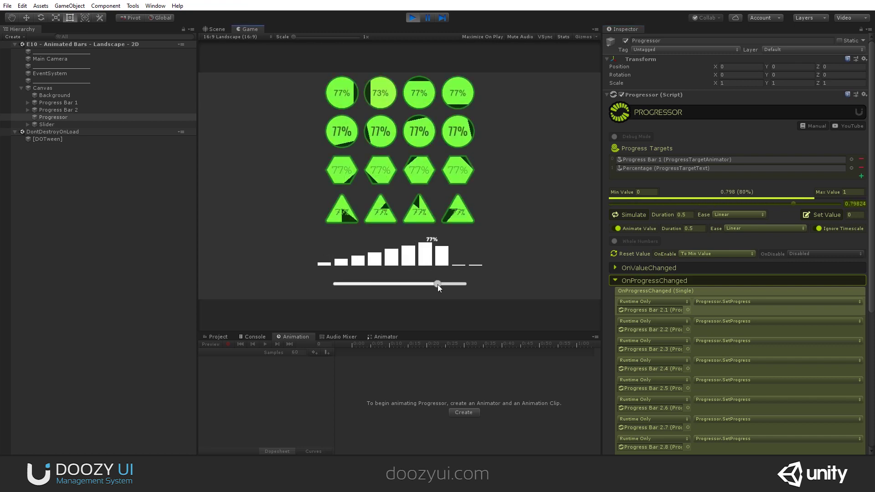
click(365, 284)
click(392, 284)
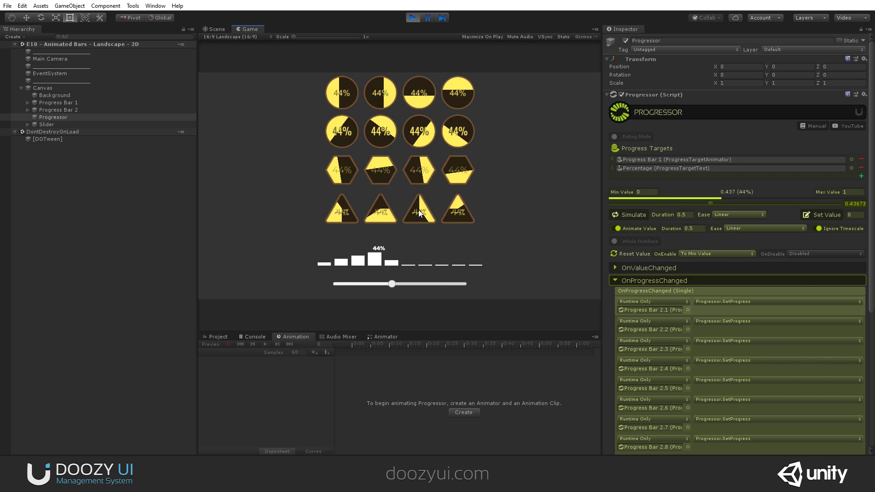
Set the value animation ease to Out Back and test it between about 23% and 75%.
click(765, 228)
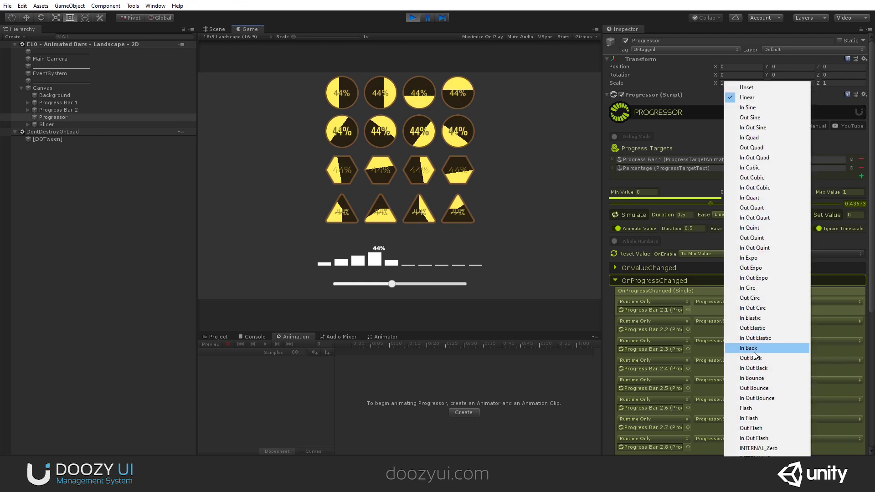
click(770, 359)
click(355, 283)
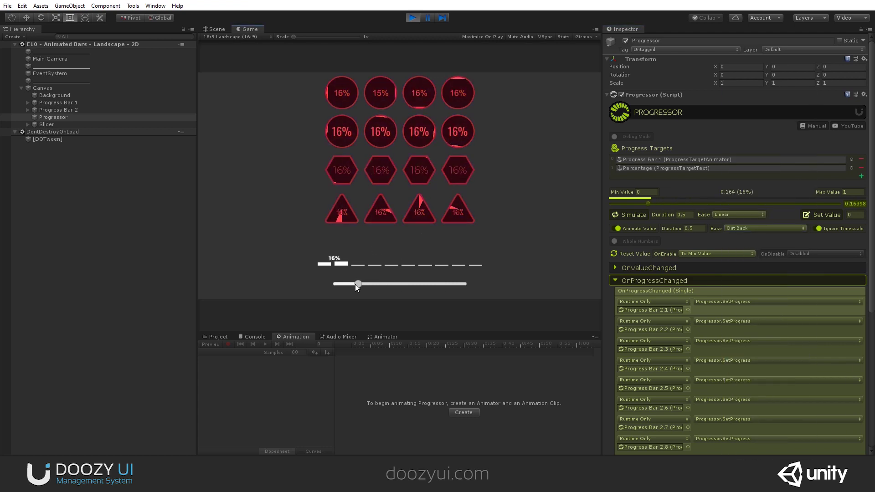
click(428, 286)
click(364, 284)
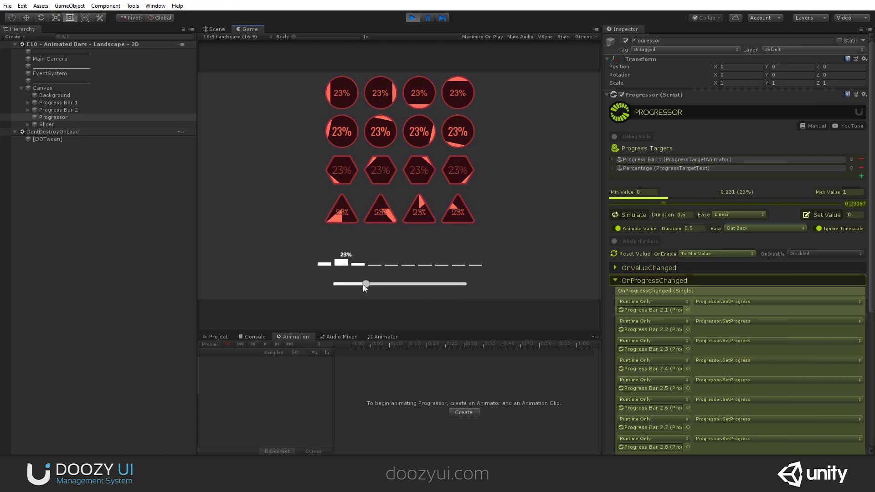
click(408, 285)
click(375, 285)
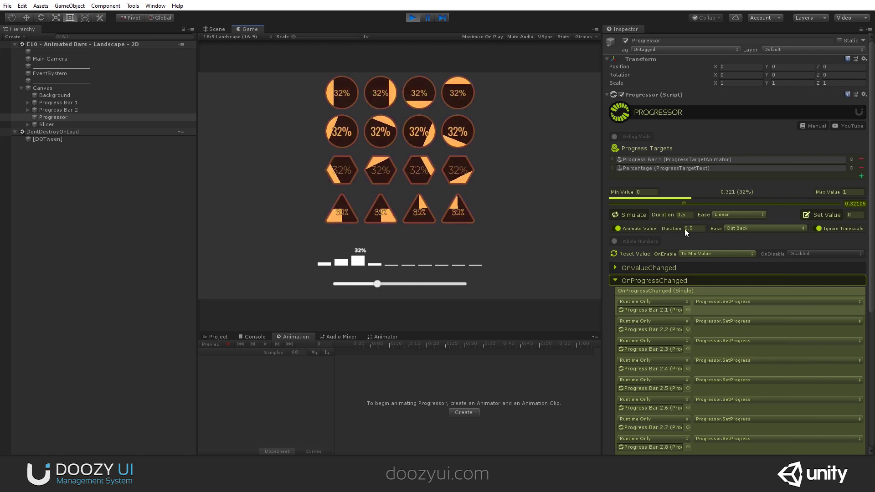
Set the Animate Value duration to 0.8 seconds and test it, ending at about 25%.
text(0.)
click(425, 283)
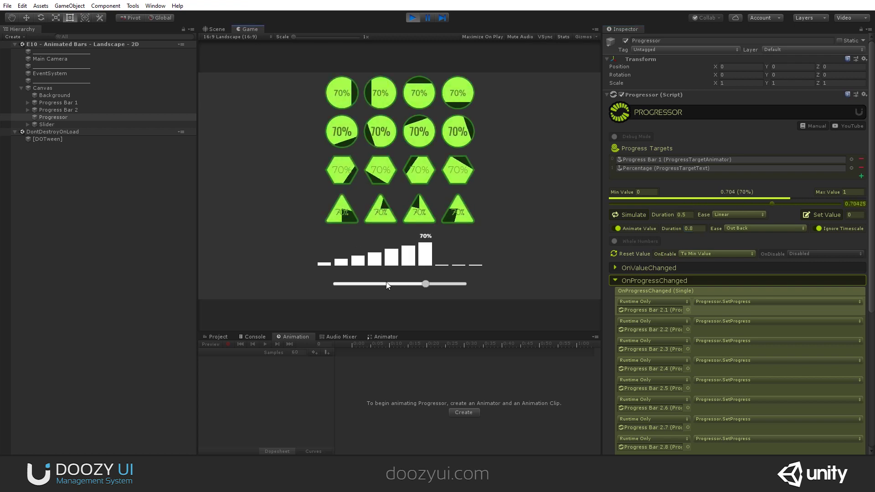
click(367, 284)
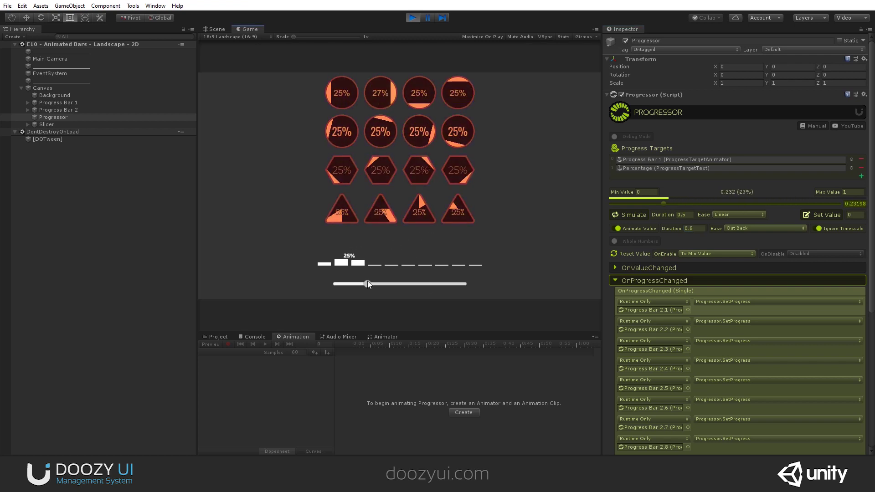
click(743, 228)
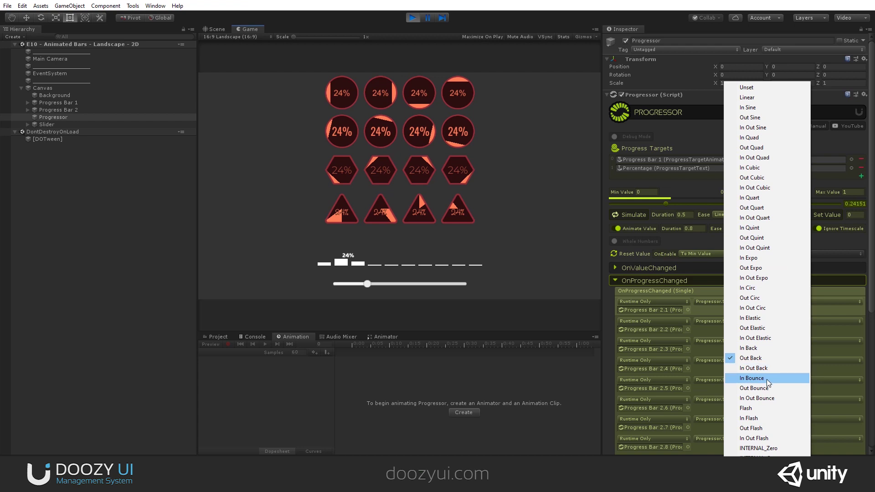
Switch the ease to Out Bounce and test it between about 32% and 55%.
click(768, 388)
drag(370, 283, 422, 284)
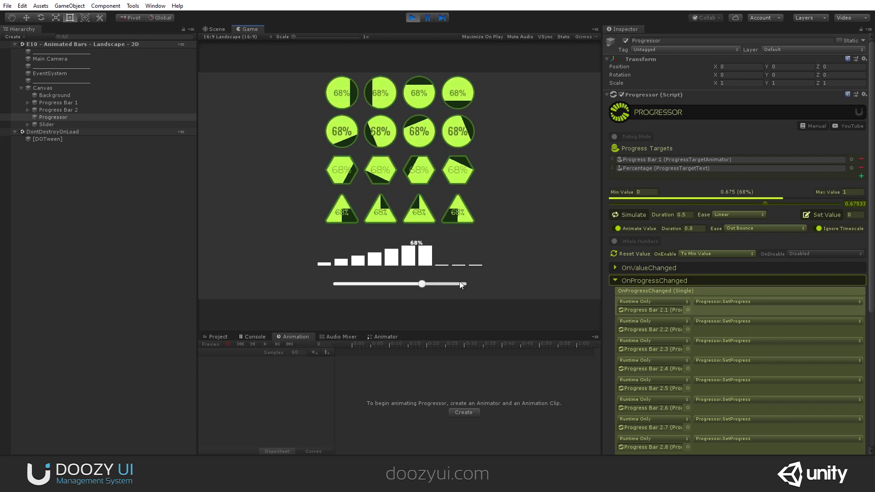
drag(423, 283, 377, 283)
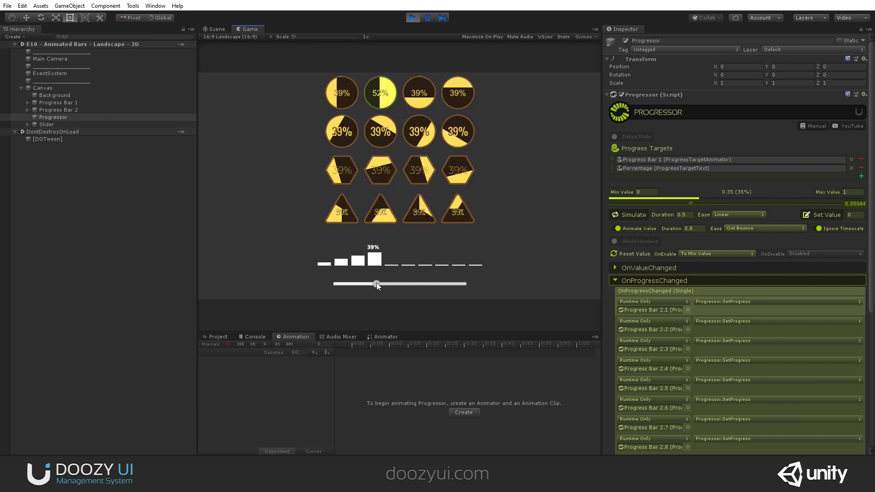
Switch the ease to Out Quart and test it by raising progress to about 75%.
click(754, 228)
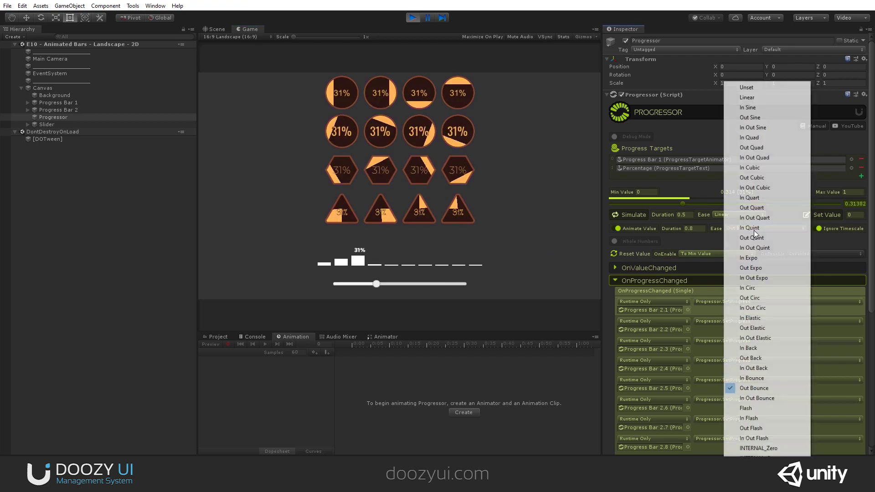
click(752, 207)
drag(376, 283, 420, 284)
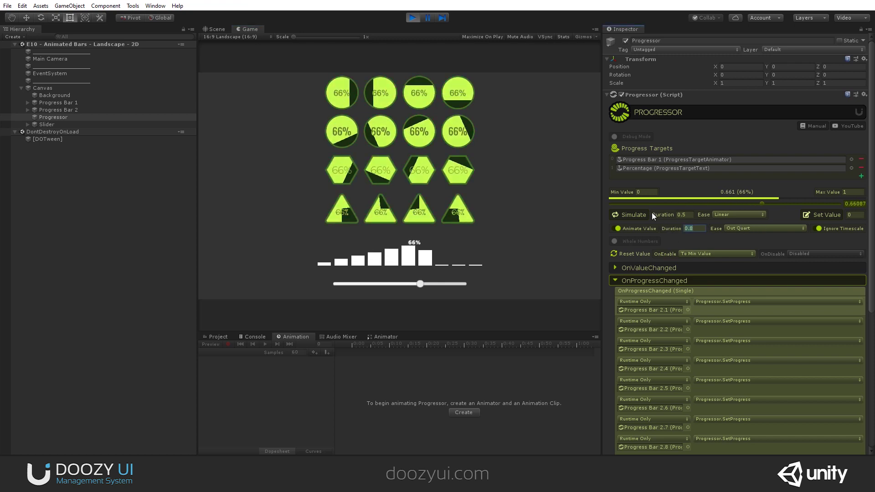
text(0.2)
Test the 0.2-second animation with the game slider, then turn Animate Value off at 63%.
drag(347, 283, 417, 284)
click(617, 228)
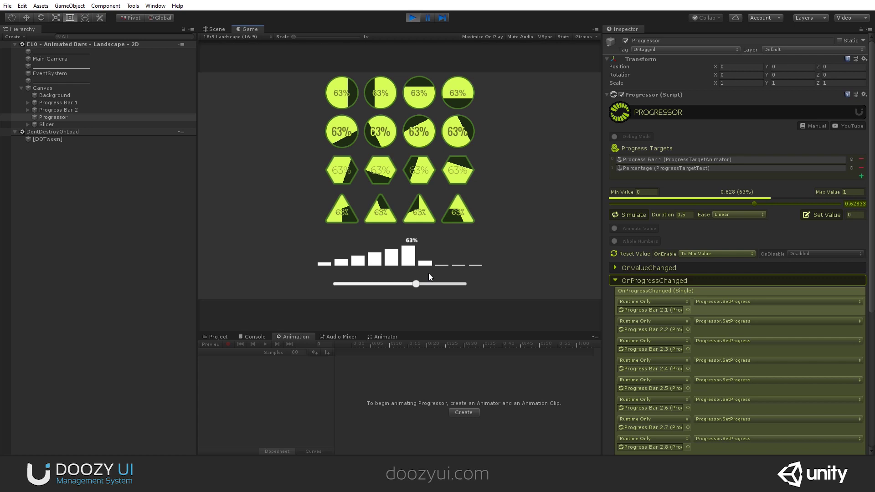
Stop Play mode to return to editing the scene.
click(413, 17)
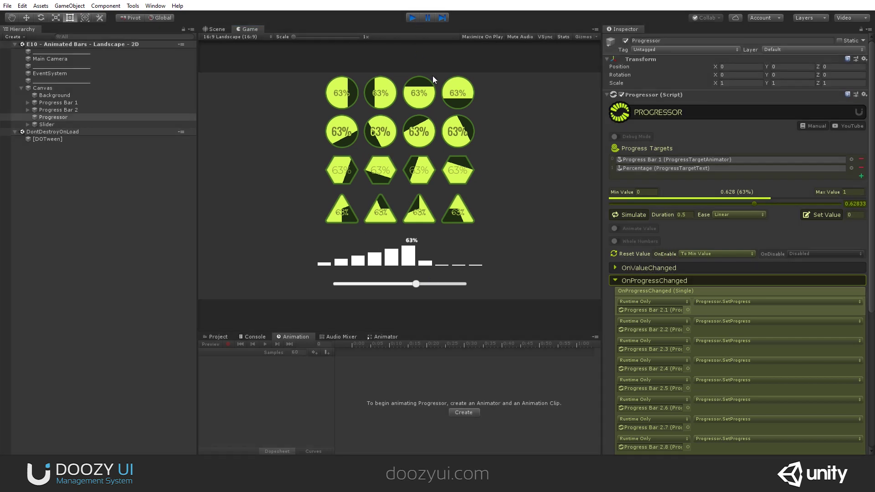